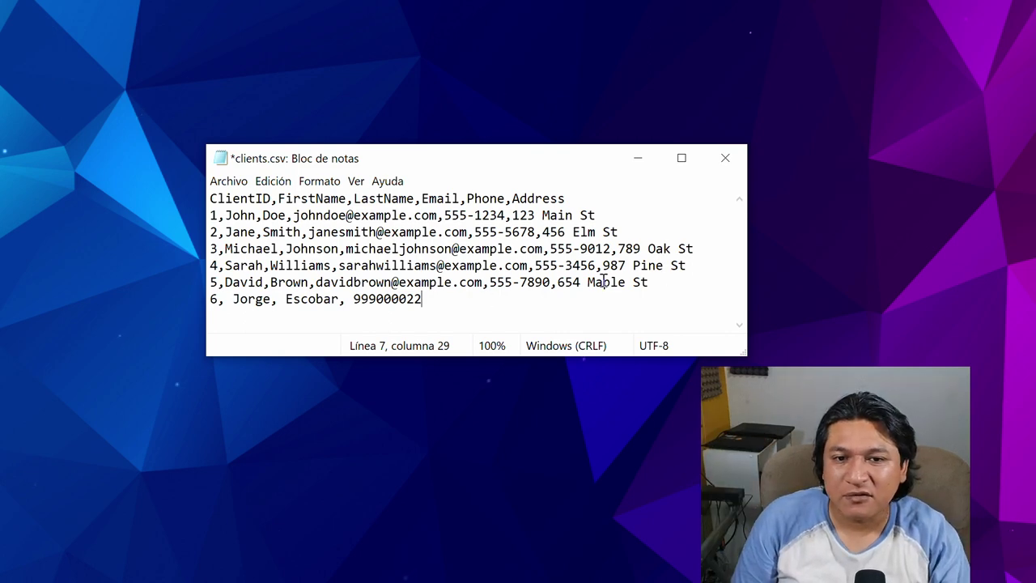
# - Review client records 1 to 5 in the text file, then switch to clients.csv in LibreOffice Calc
pyautogui.moveTo(657, 283); pyautogui.dragTo(167, 216)
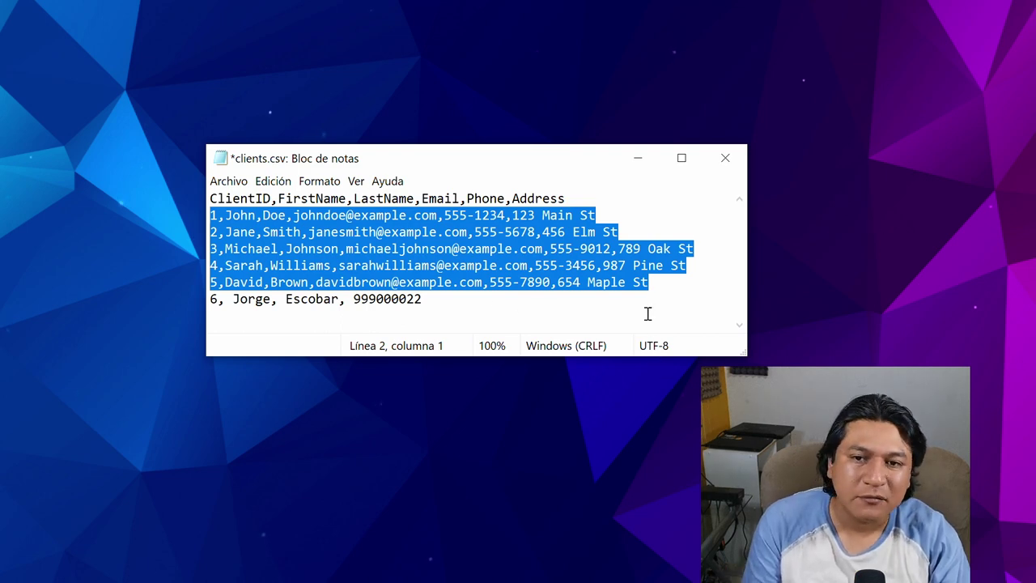
pyautogui.click(630, 297)
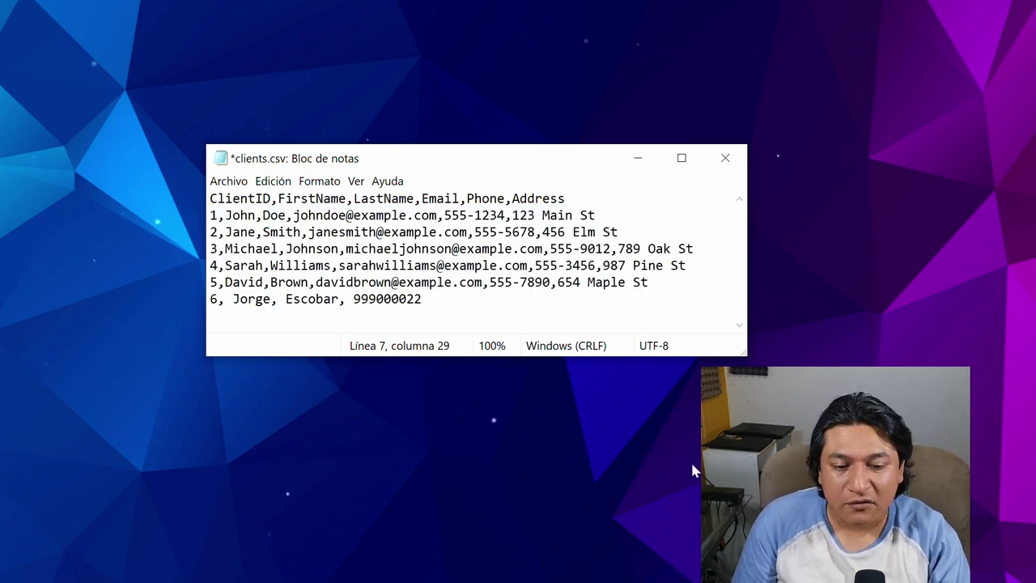
pyautogui.click(638, 160)
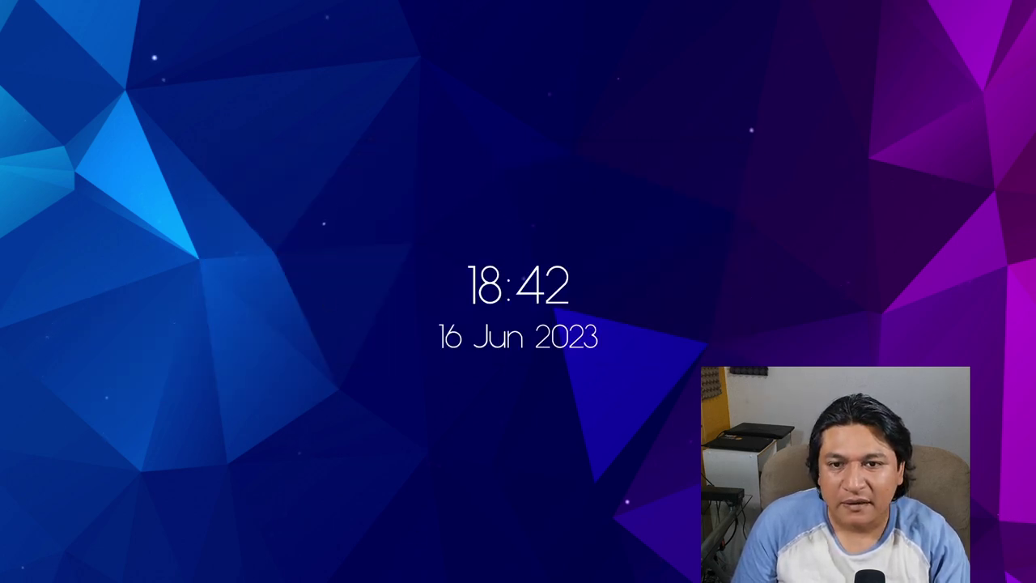
pyautogui.moveTo(0, 173); pyautogui.dragTo(566, 79)
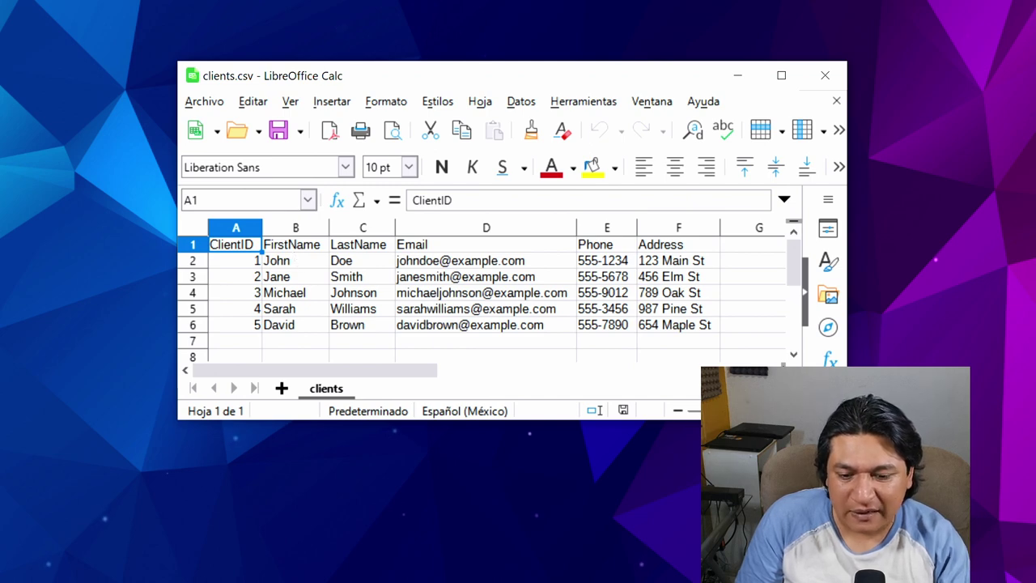
# - Examine the ClientID and FirstName columns, comparing their header cells with the client values below
pyautogui.click(290, 259)
pyautogui.click(292, 247)
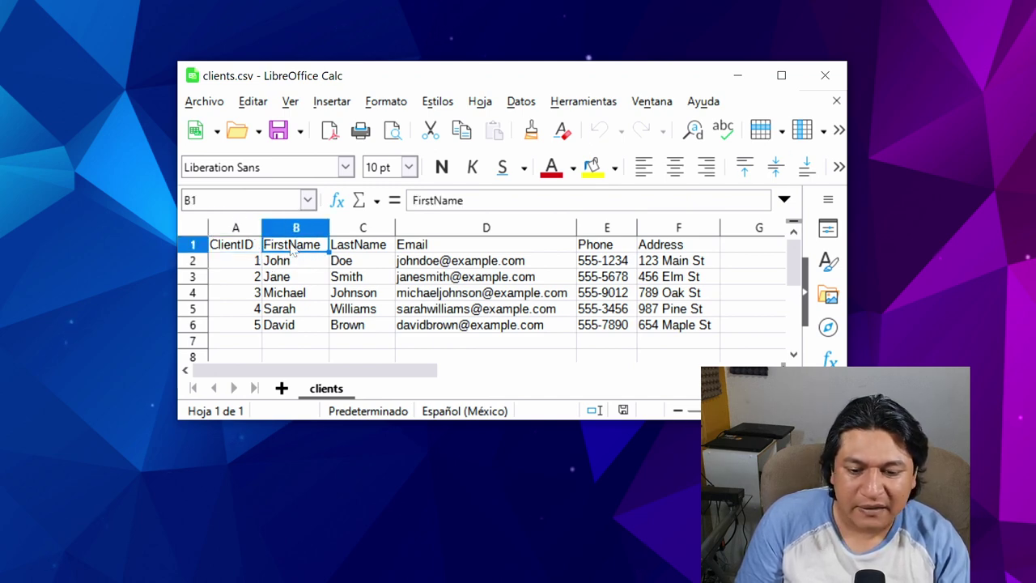
pyautogui.press('Left')
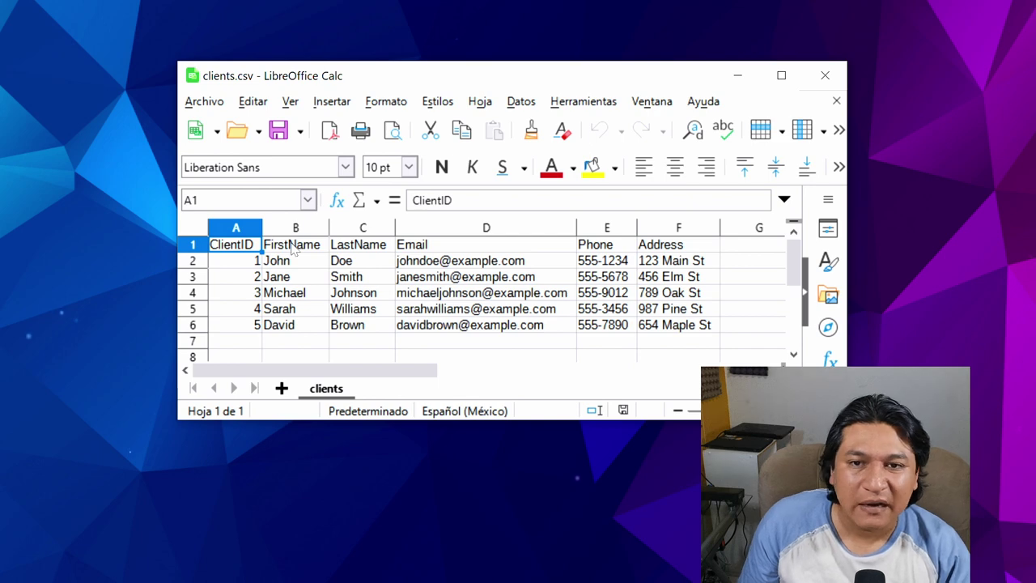
pyautogui.press('Down')
pyautogui.press('Down')
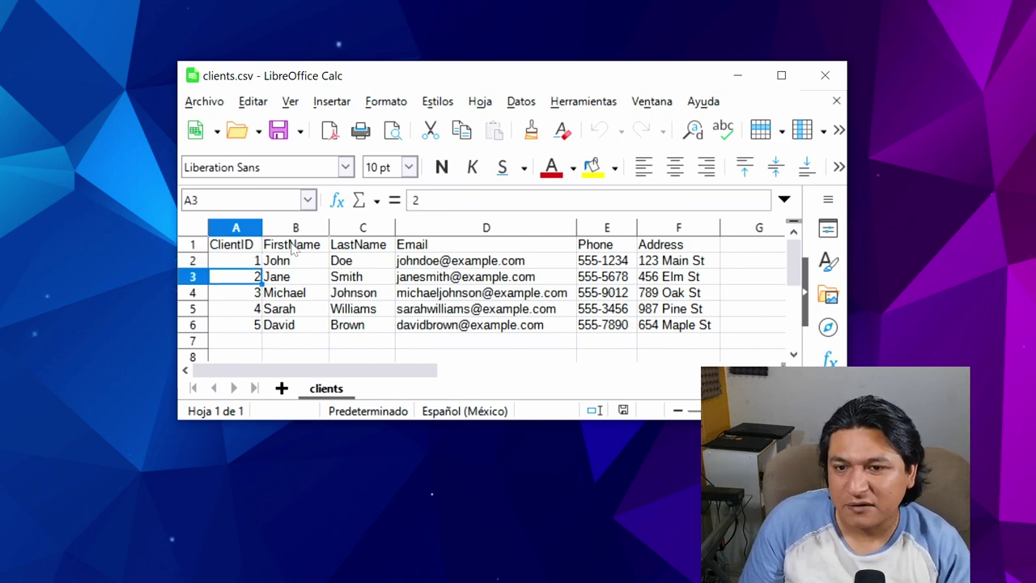
pyautogui.press('Up')
pyautogui.press('Up')
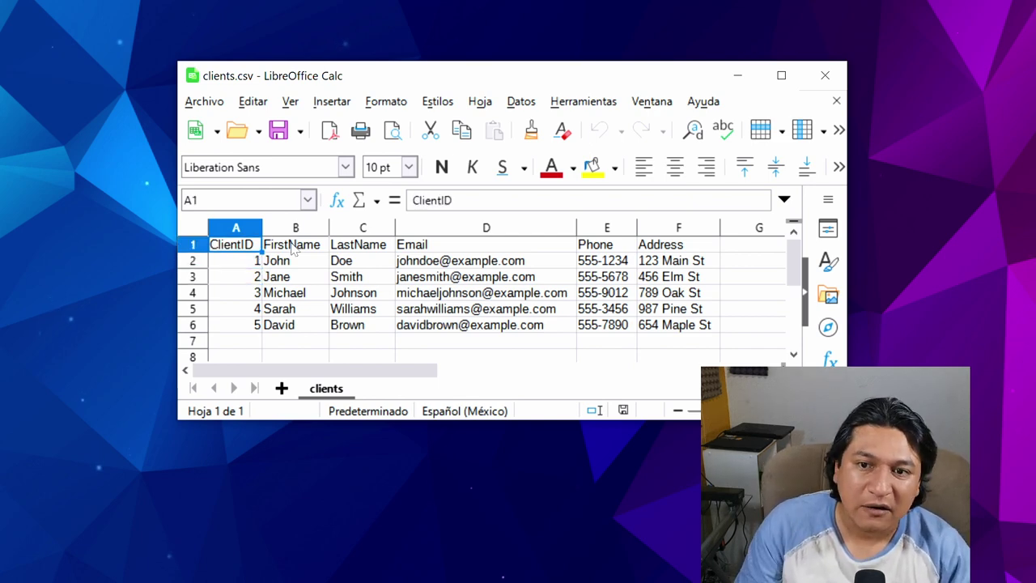
pyautogui.click(296, 264)
pyautogui.click(231, 247)
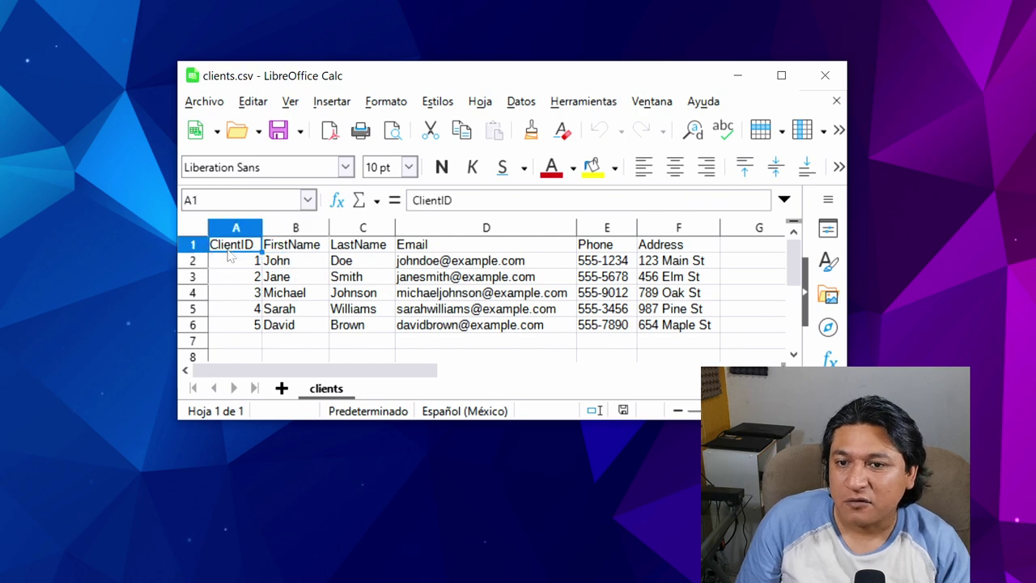
pyautogui.click(235, 297)
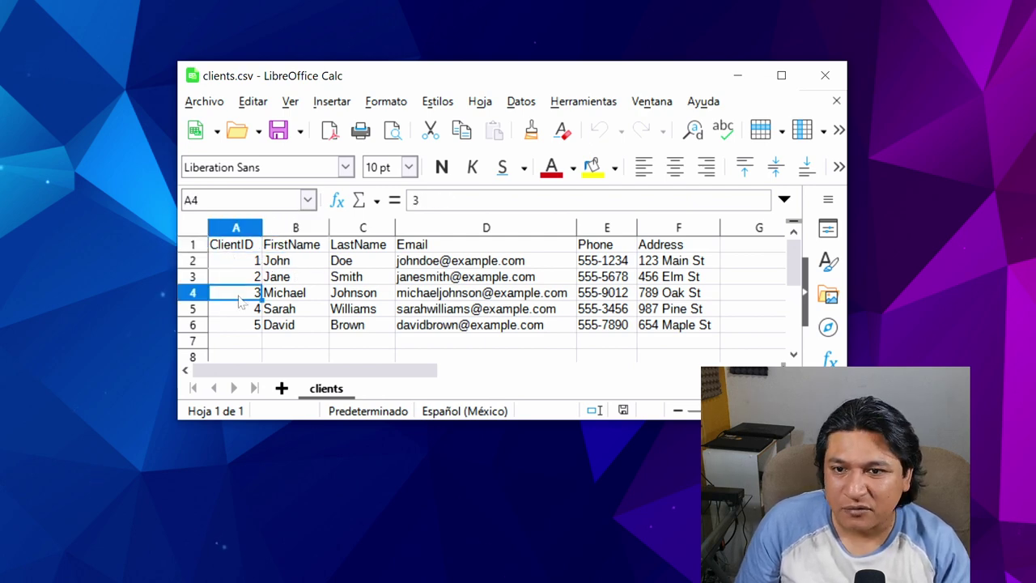
pyautogui.click(256, 276)
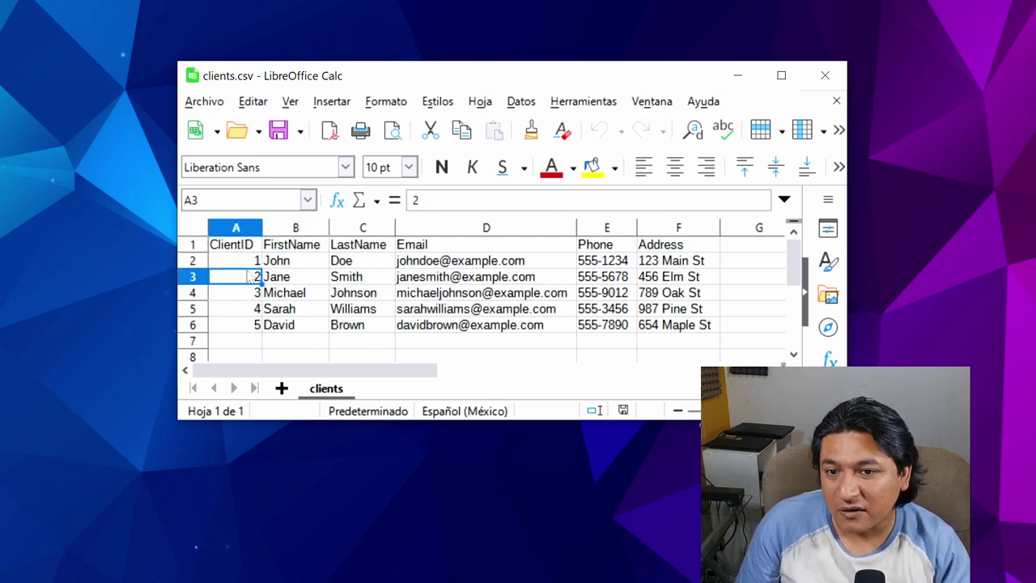
pyautogui.click(297, 265)
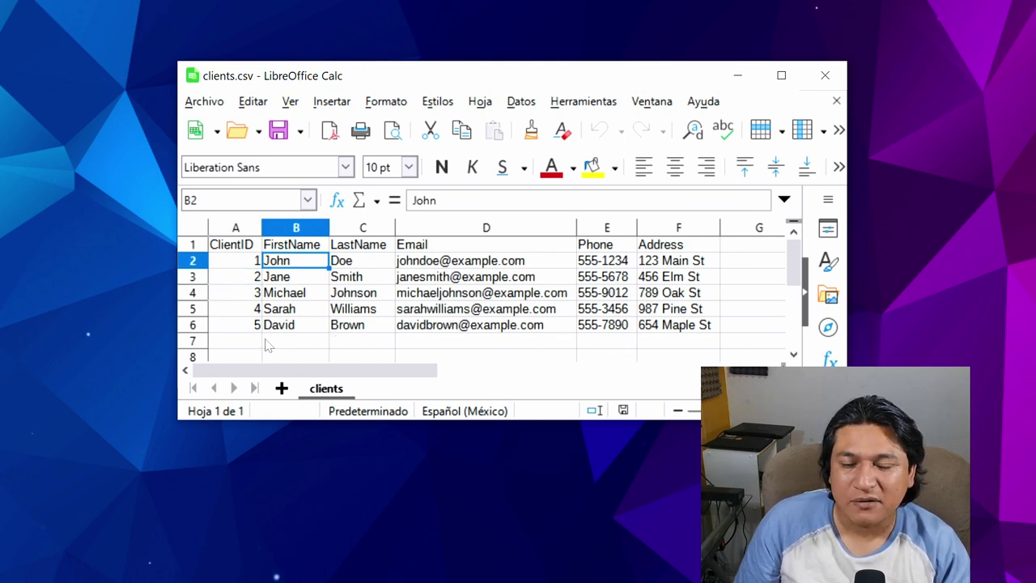
# - Examine the table's extent from ClientID to the empty column after Address, and individual first name, last name and email cells
pyautogui.click(743, 265)
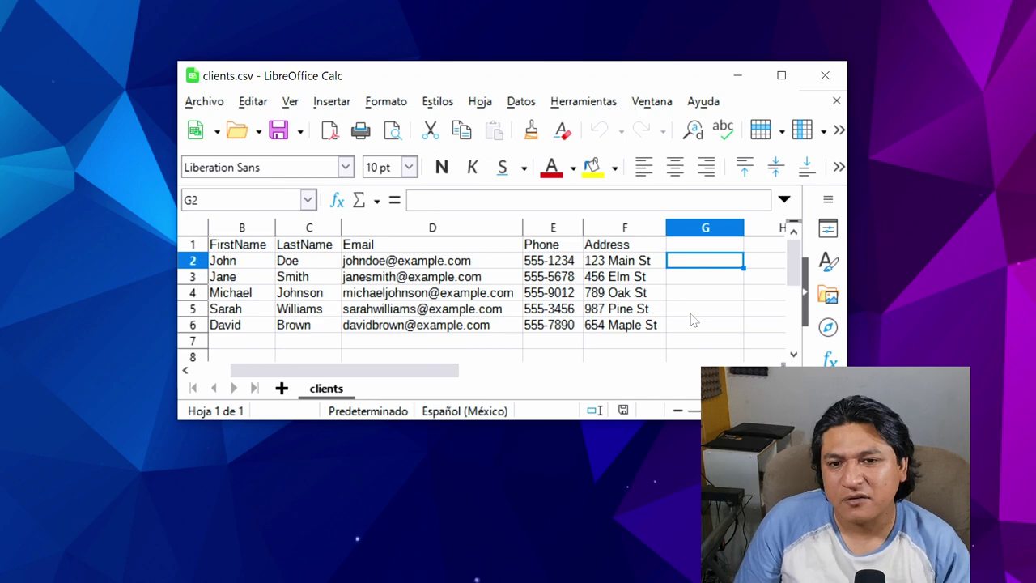
pyautogui.moveTo(433, 375); pyautogui.dragTo(402, 375)
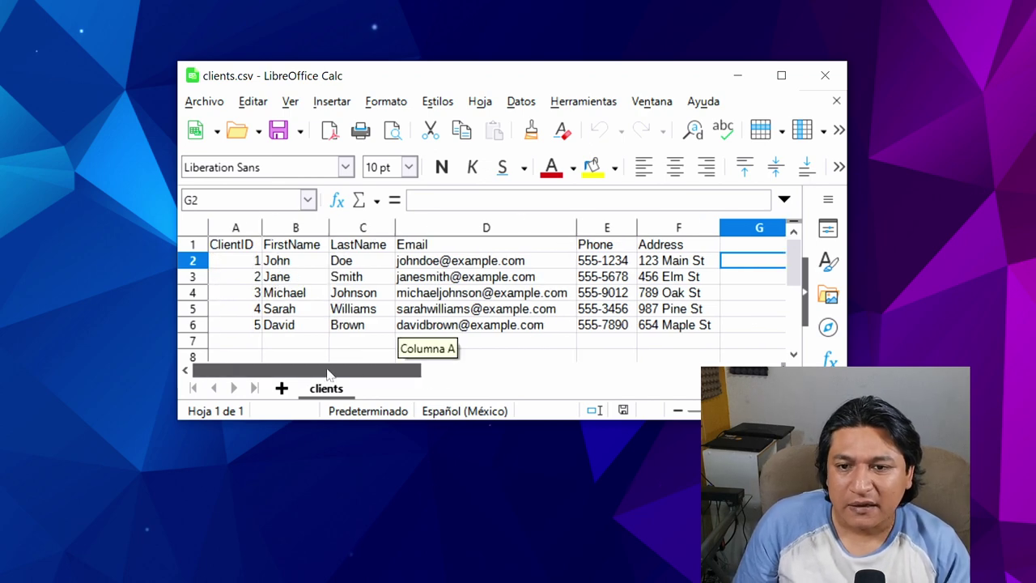
pyautogui.click(312, 344)
pyautogui.click(257, 341)
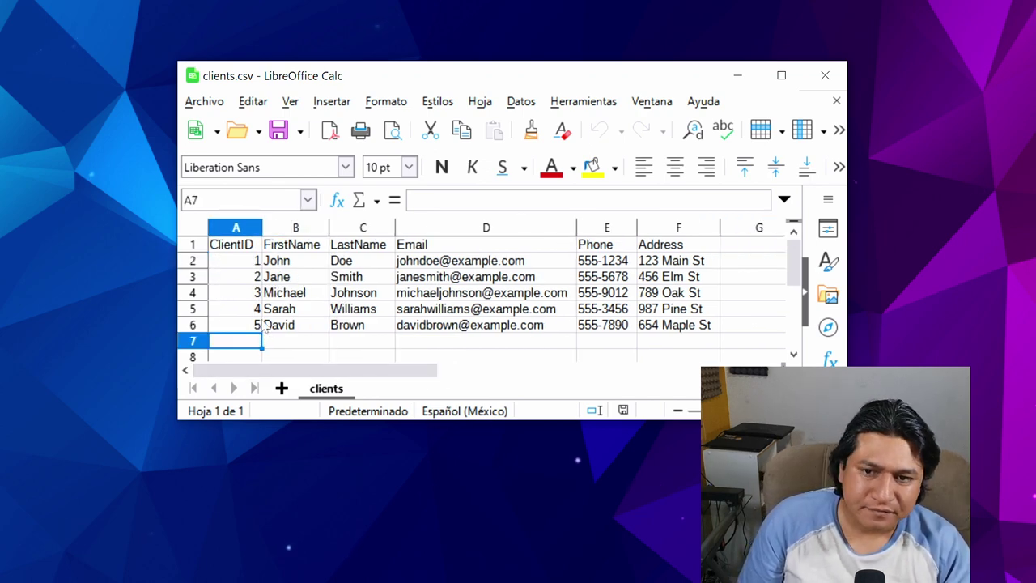
pyautogui.click(259, 325)
pyautogui.click(289, 327)
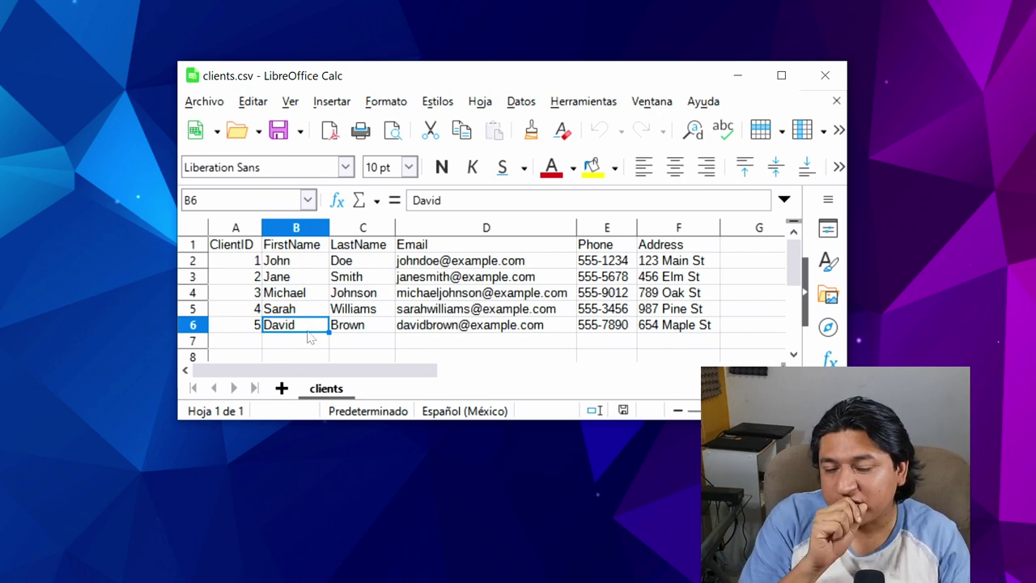
pyautogui.click(357, 309)
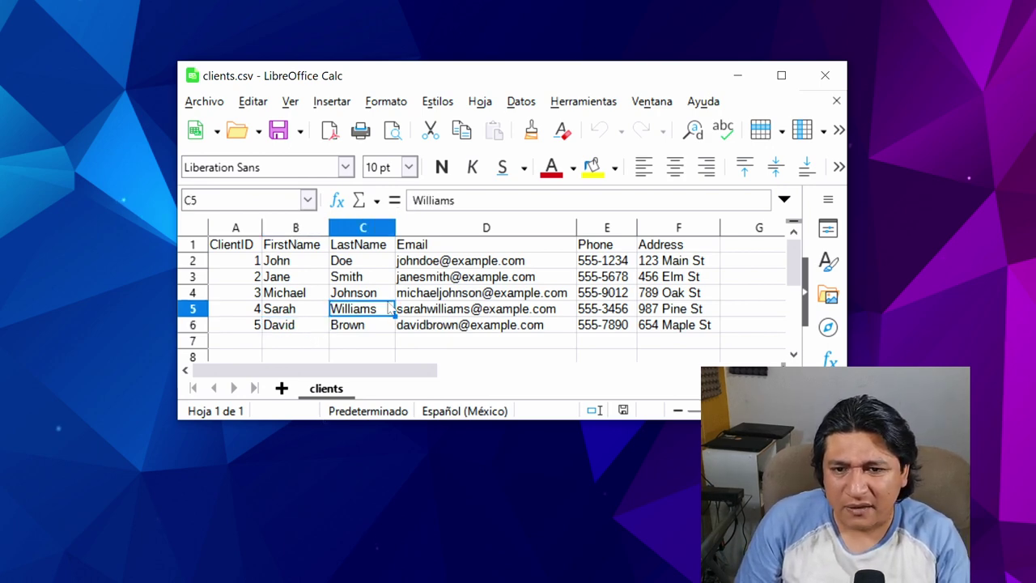
pyautogui.click(378, 328)
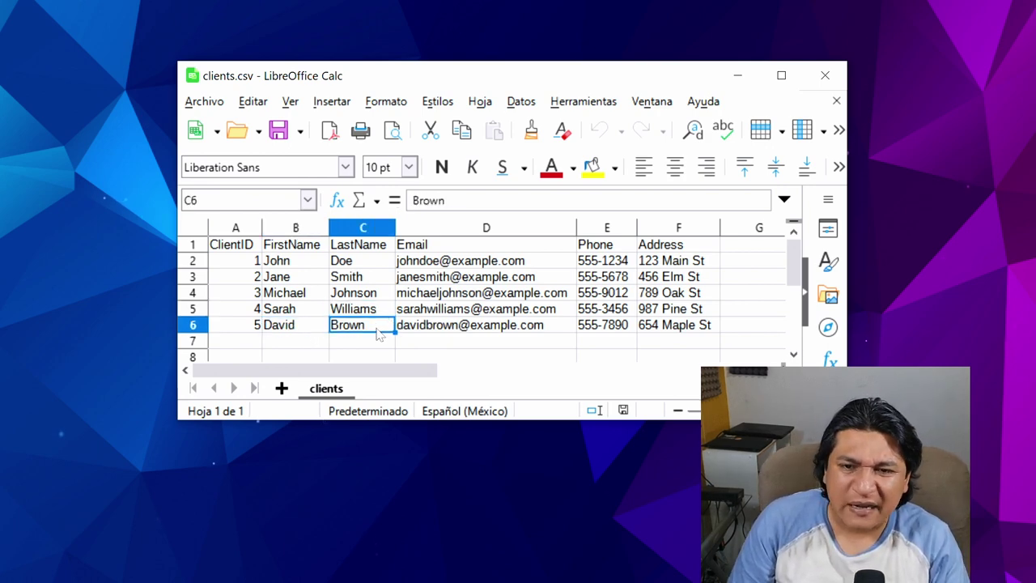
pyautogui.click(346, 262)
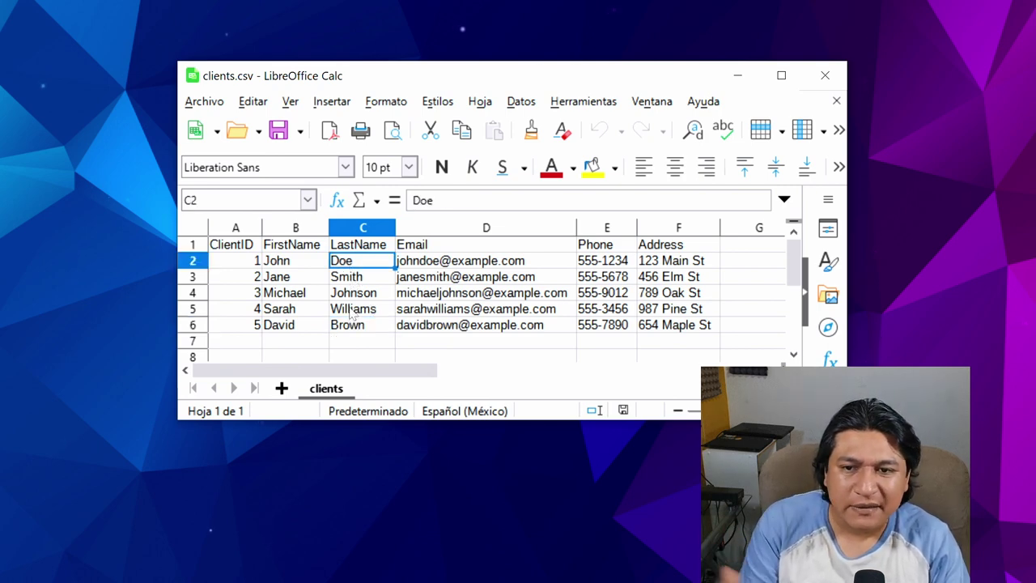
pyautogui.click(416, 327)
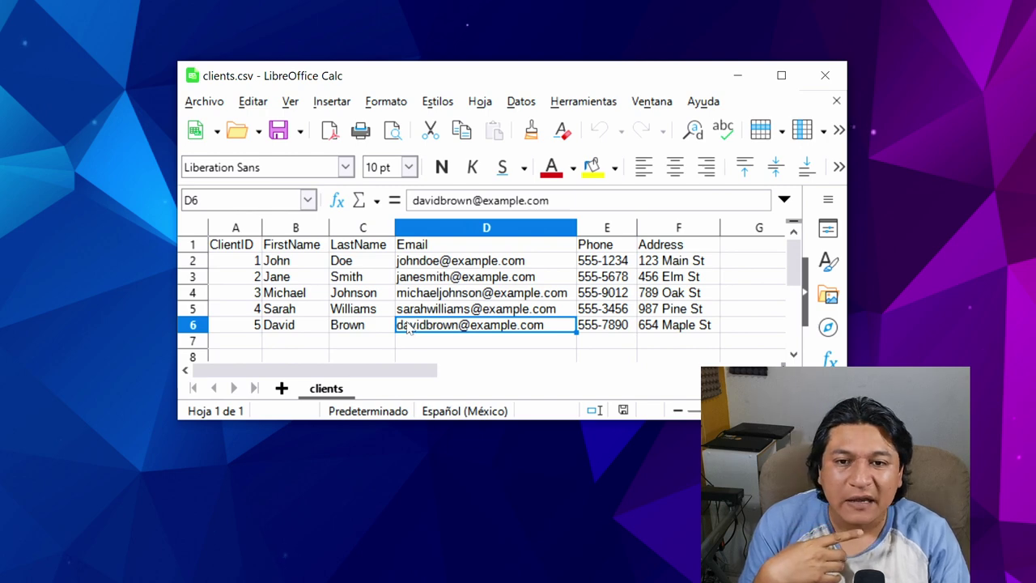
pyautogui.click(359, 295)
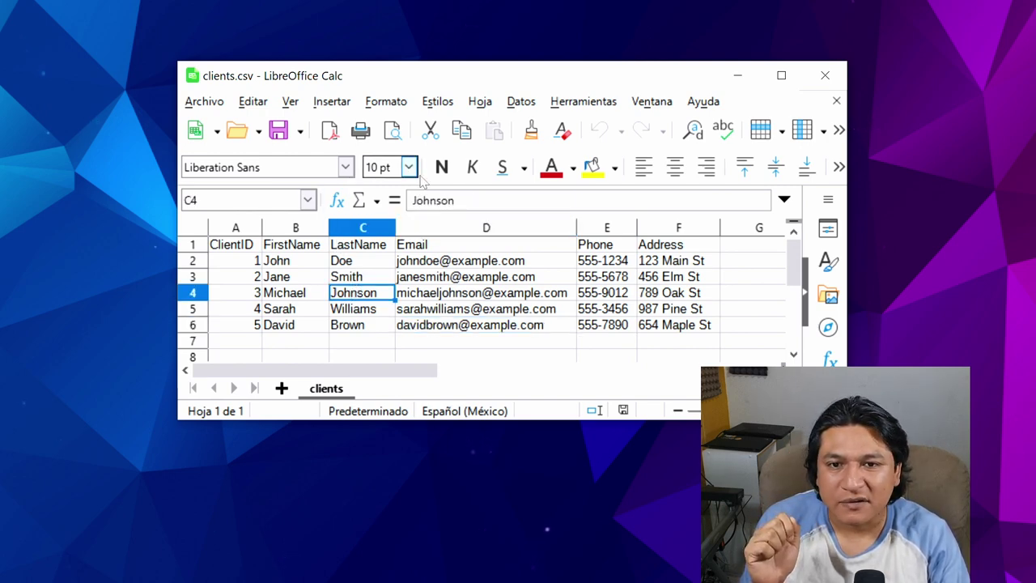
# - Search the sheet for the last name of the client with ClientID 1
pyautogui.hotkey('ctrl', 'f')
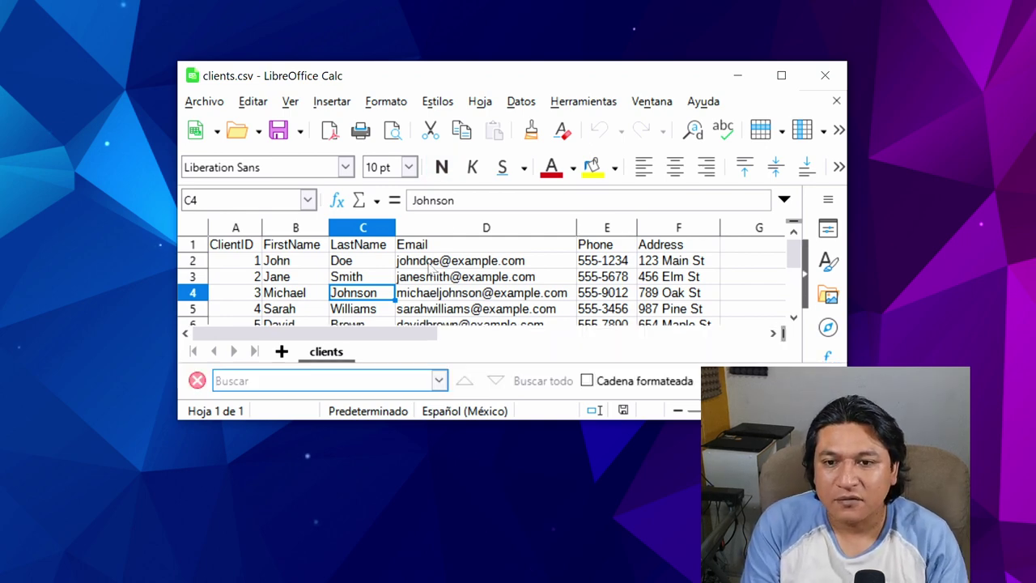
pyautogui.write('J')
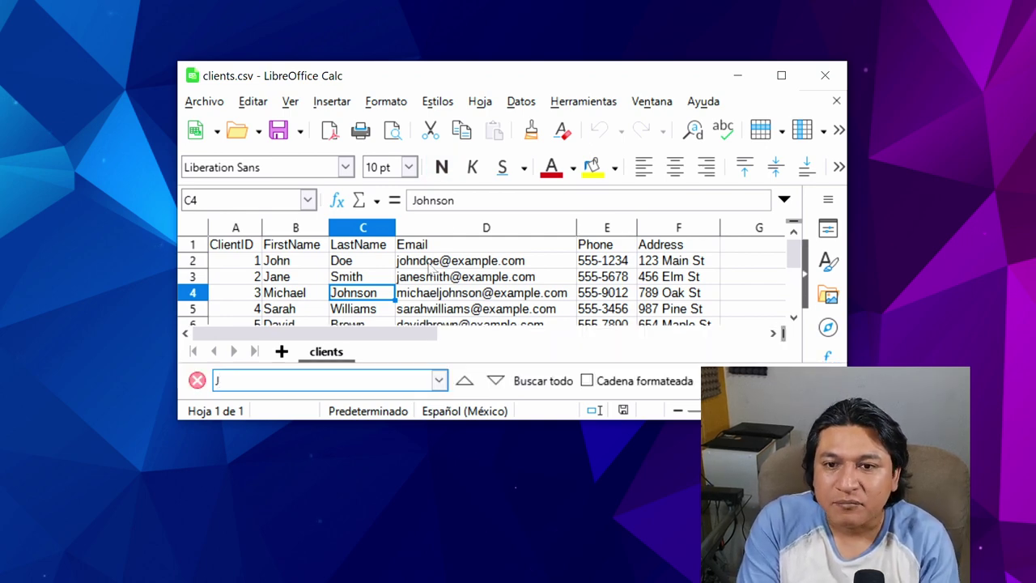
pyautogui.press('BackSpace')
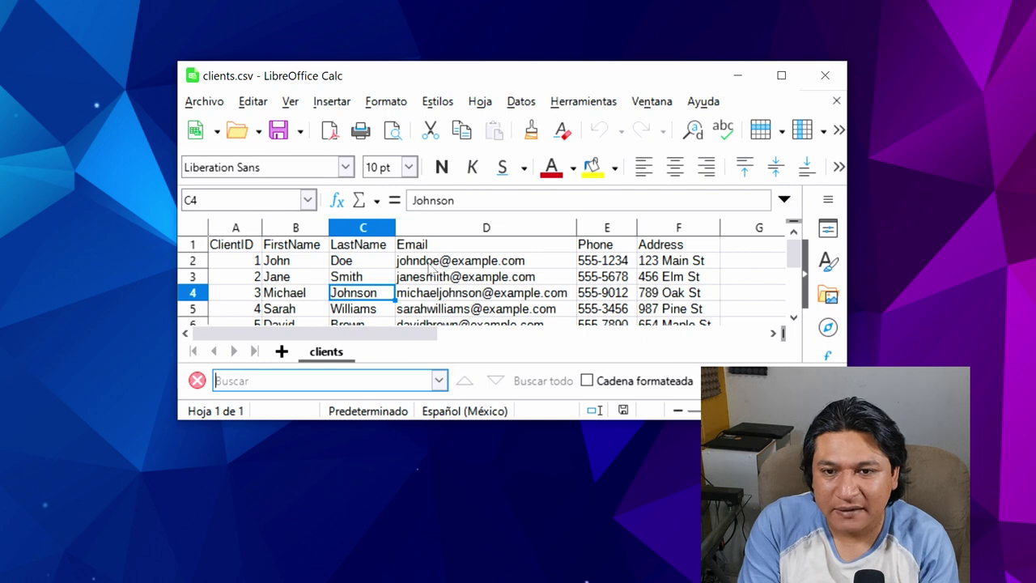
pyautogui.write('Doe')
pyautogui.press('Return')
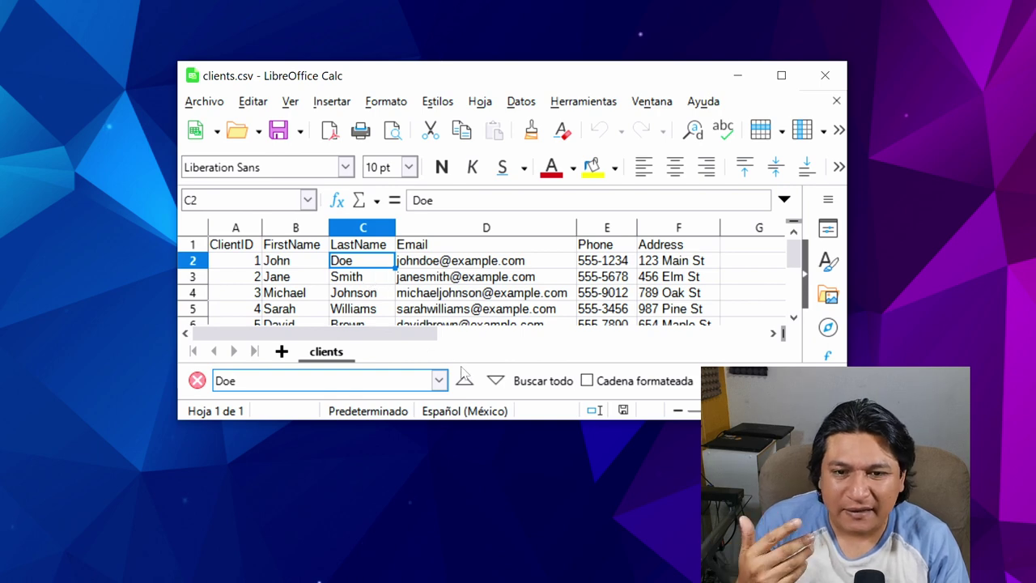
# - Step through the further matches for the searched last name and close the search
pyautogui.click(494, 383)
pyautogui.click(494, 383)
pyautogui.click(492, 381)
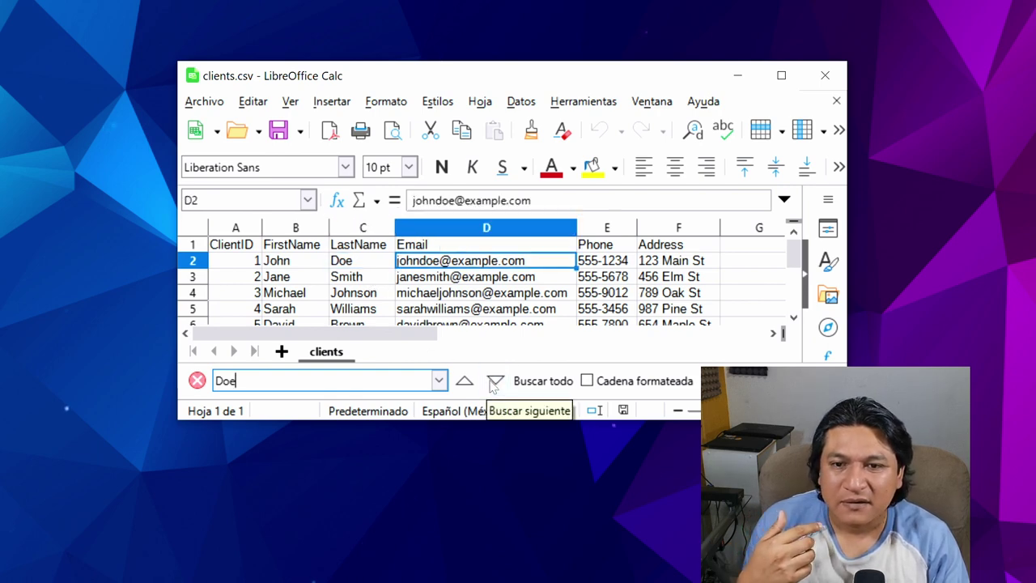
pyautogui.click(491, 382)
pyautogui.click(492, 381)
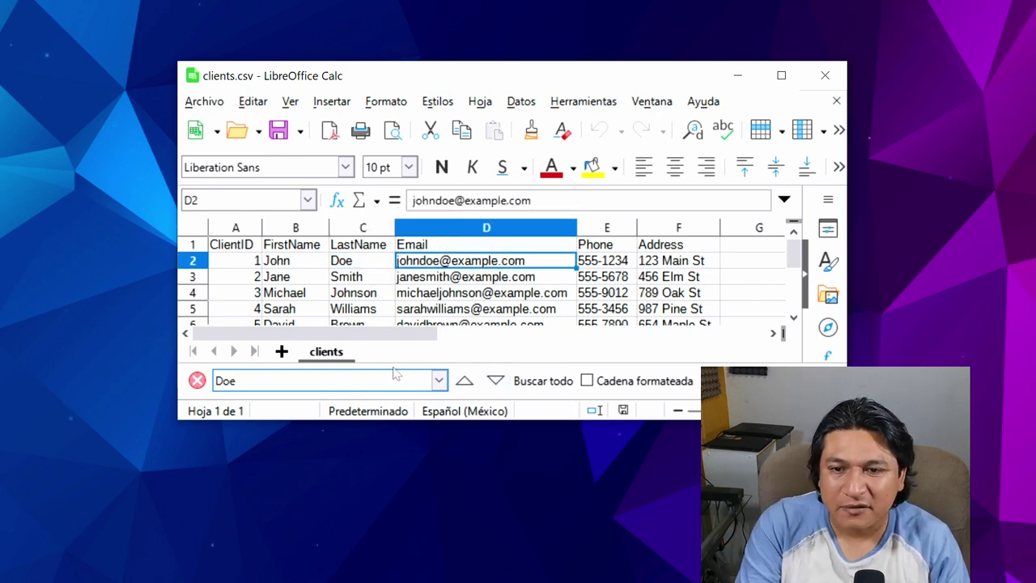
pyautogui.click(259, 378)
pyautogui.click(198, 381)
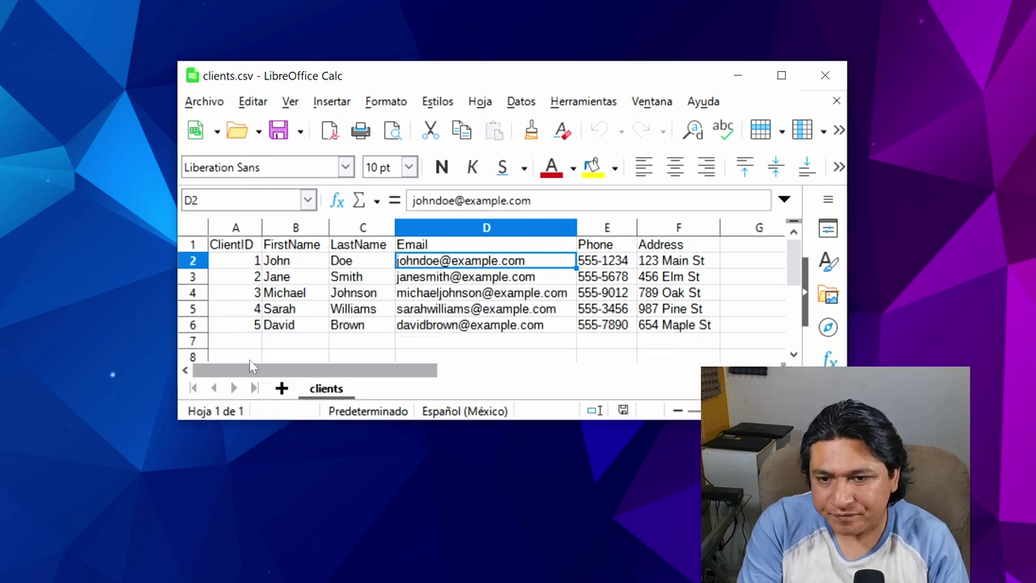
pyautogui.click(402, 312)
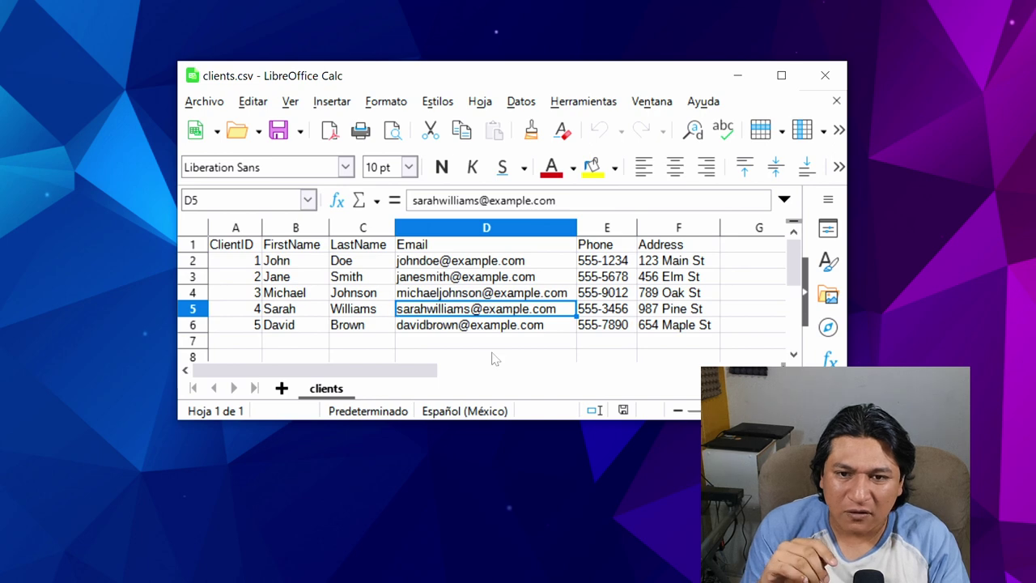
pyautogui.click(465, 347)
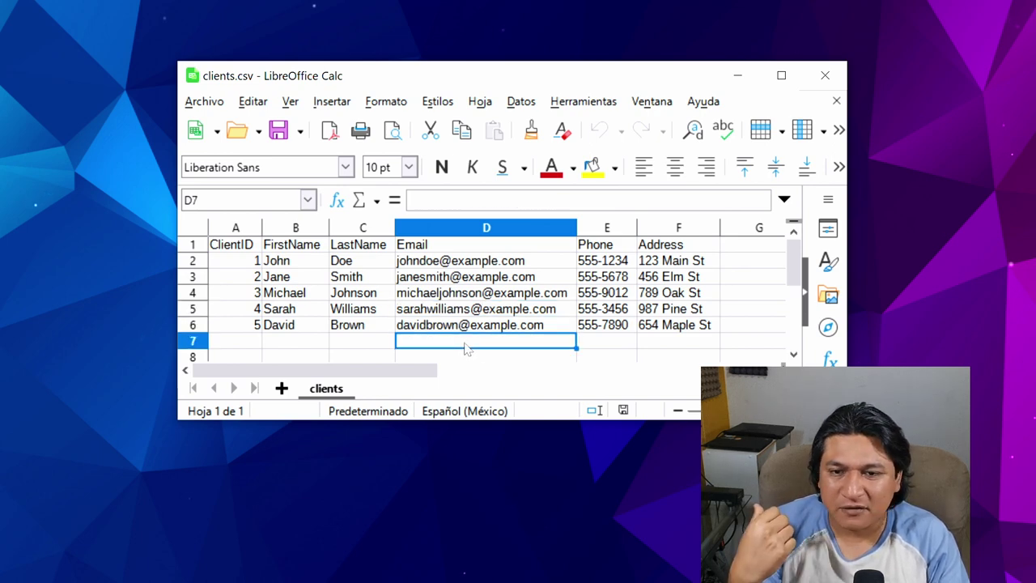
pyautogui.click(306, 349)
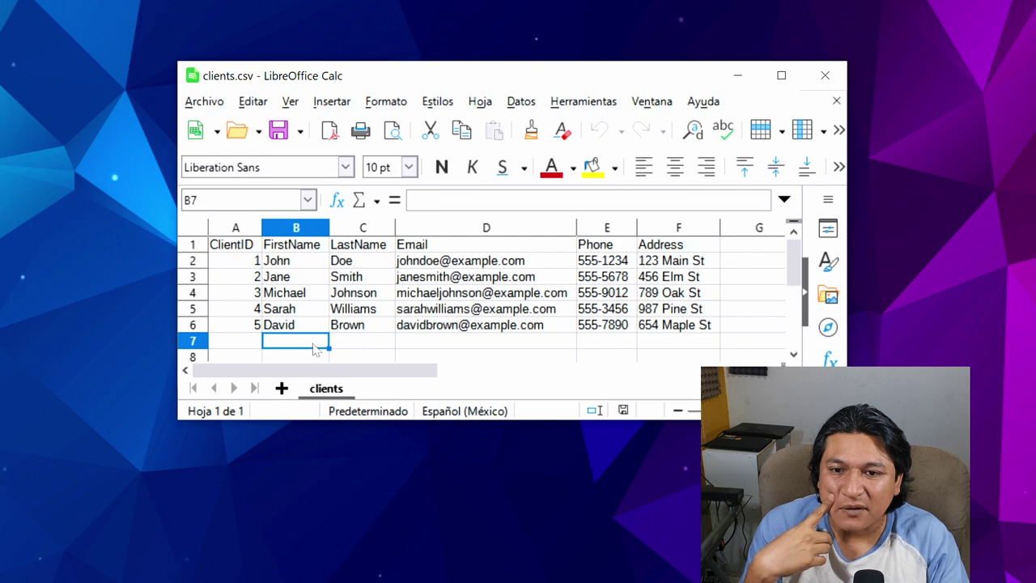
# - Copy the email address from cell D6 into the empty LastName cell C7
pyautogui.click(428, 328)
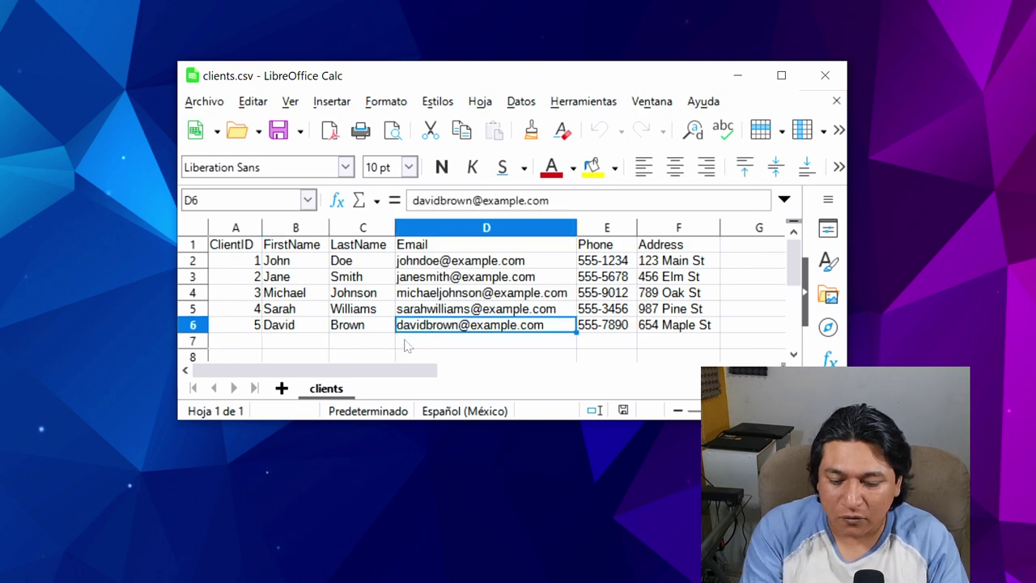
pyautogui.hotkey('ctrl', 'c')
pyautogui.click(362, 343)
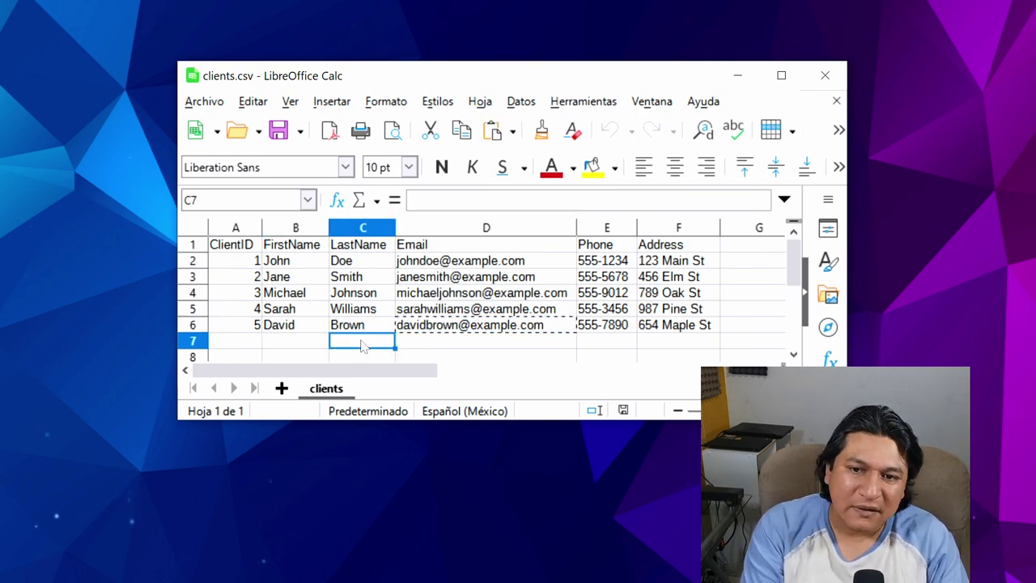
pyautogui.hotkey('ctrl', 'v')
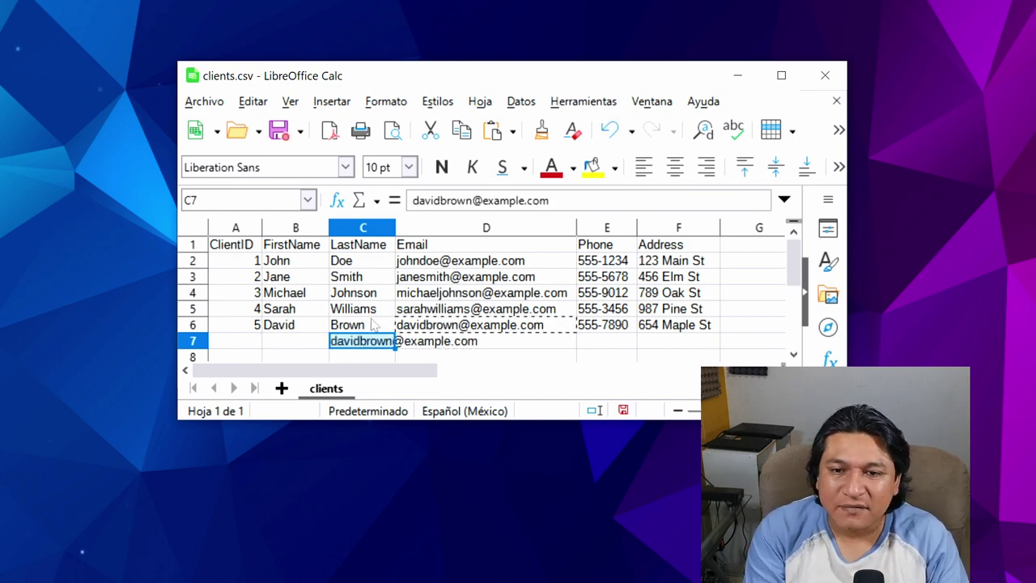
# - Copy the last name from cell C6 into the empty Email cell D7
pyautogui.click(371, 324)
pyautogui.hotkey('ctrl', 'c')
pyautogui.click(502, 347)
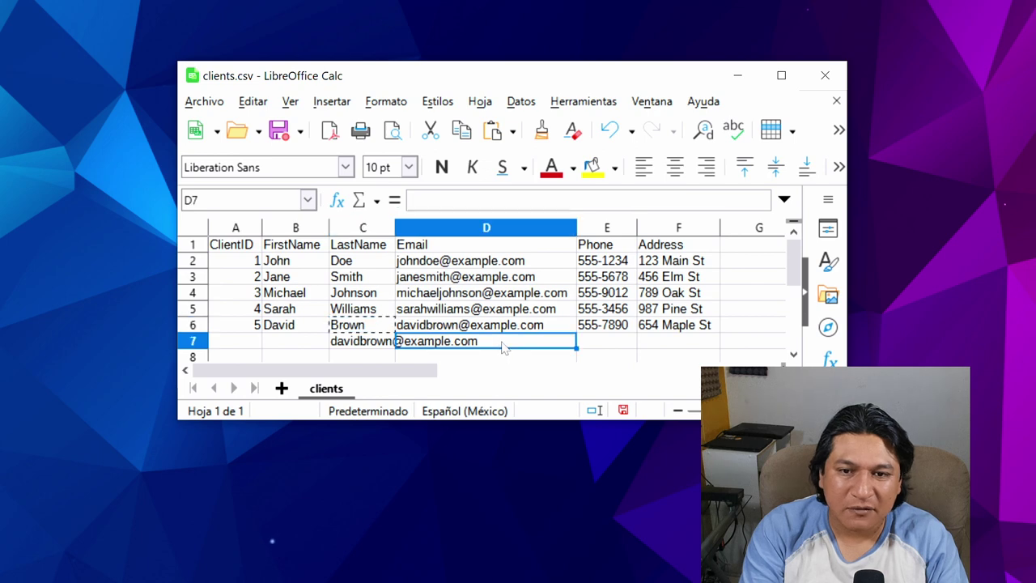
pyautogui.hotkey('ctrl', 'v')
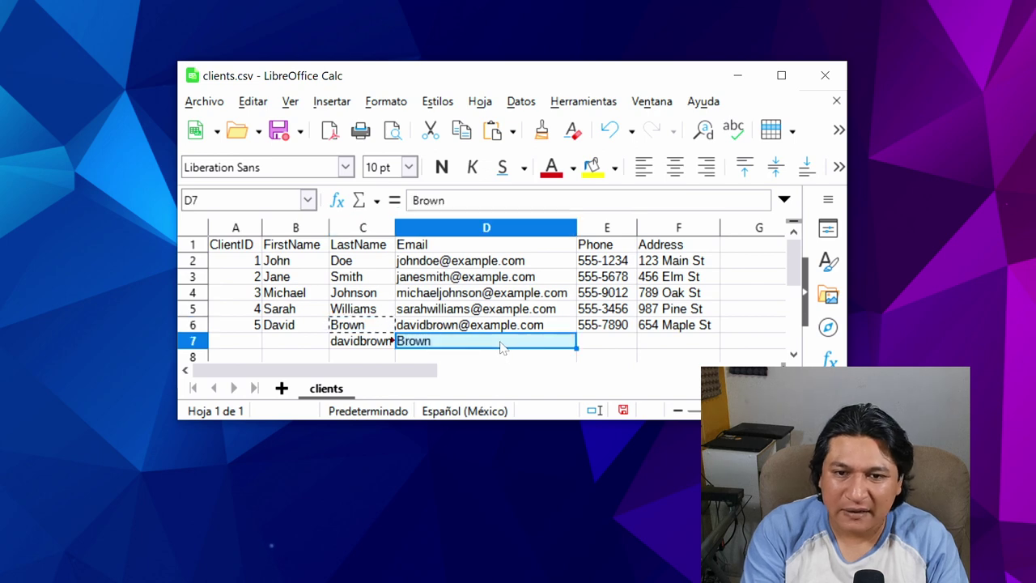
# - Fit the LastName column's width to its longest entry and check the swapped entries in C7 and D7 and the empty Phone cell E7
pyautogui.click(597, 343)
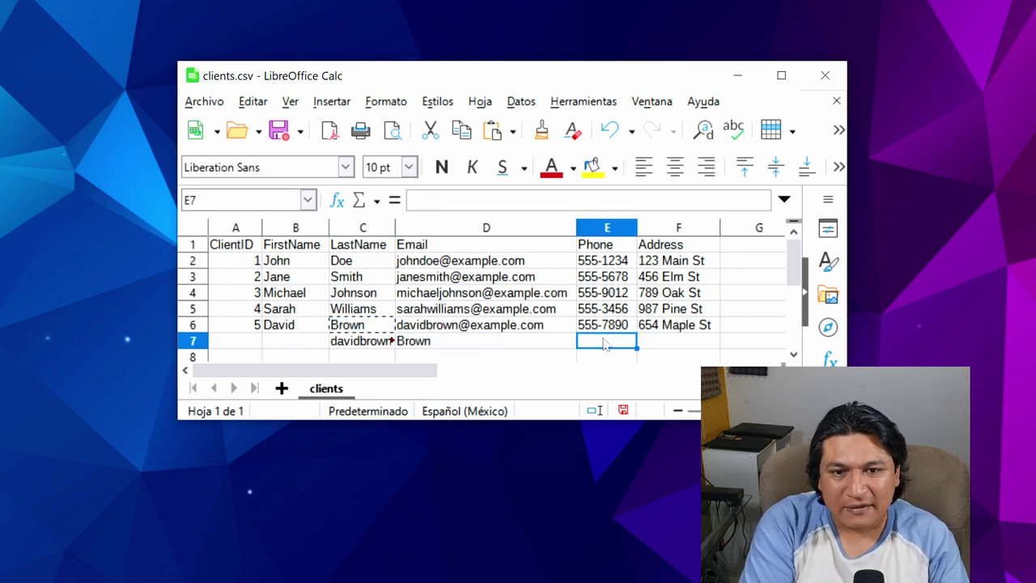
pyautogui.click(530, 343)
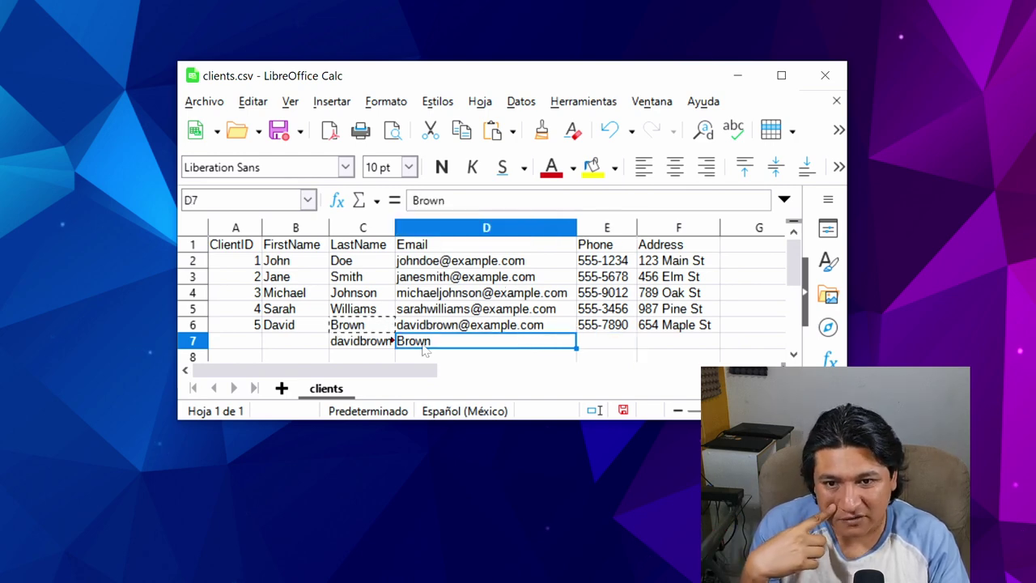
pyautogui.click(377, 347)
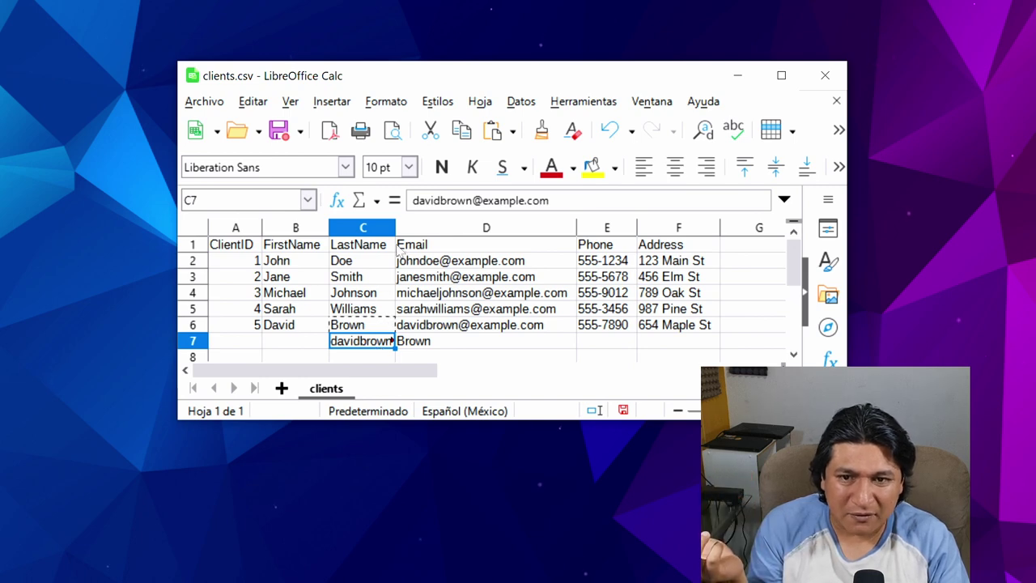
pyautogui.click(393, 249)
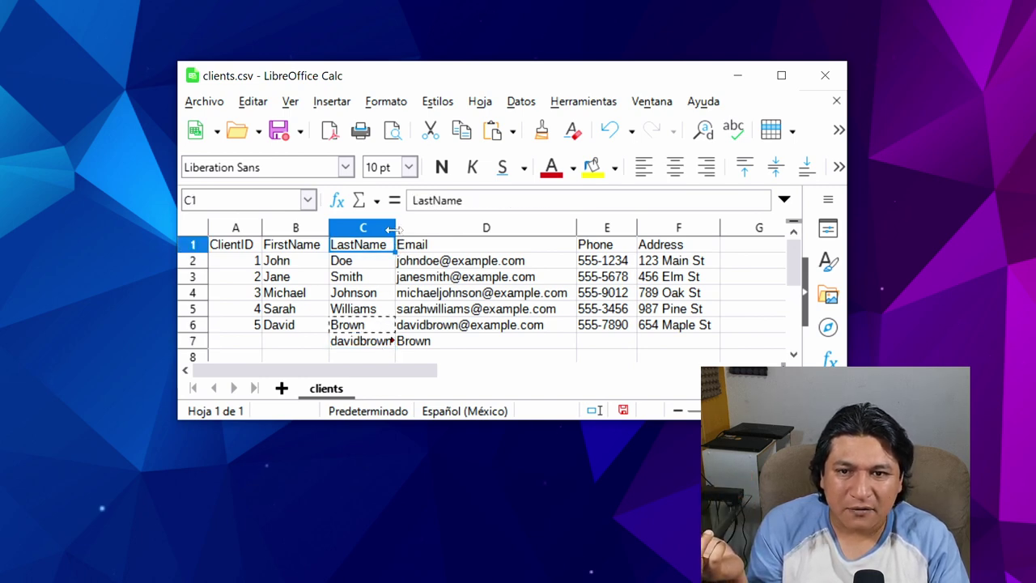
pyautogui.doubleClick(395, 230)
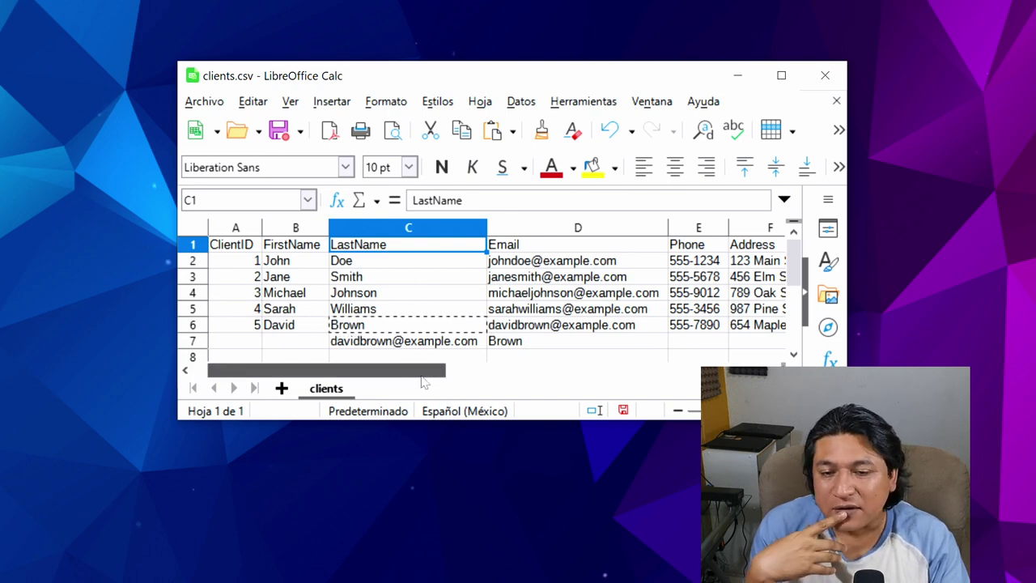
pyautogui.click(507, 346)
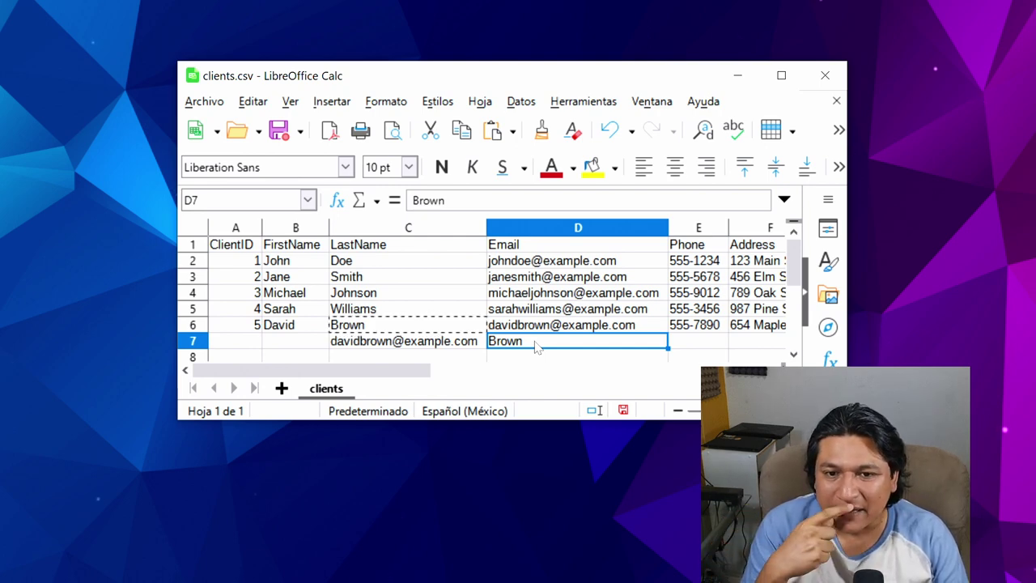
pyautogui.click(400, 340)
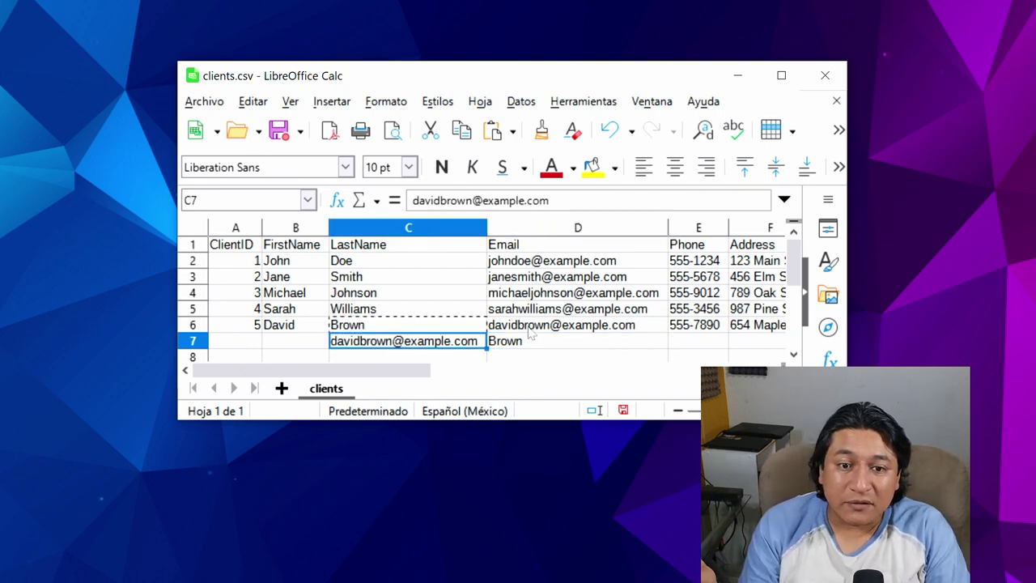
pyautogui.click(579, 341)
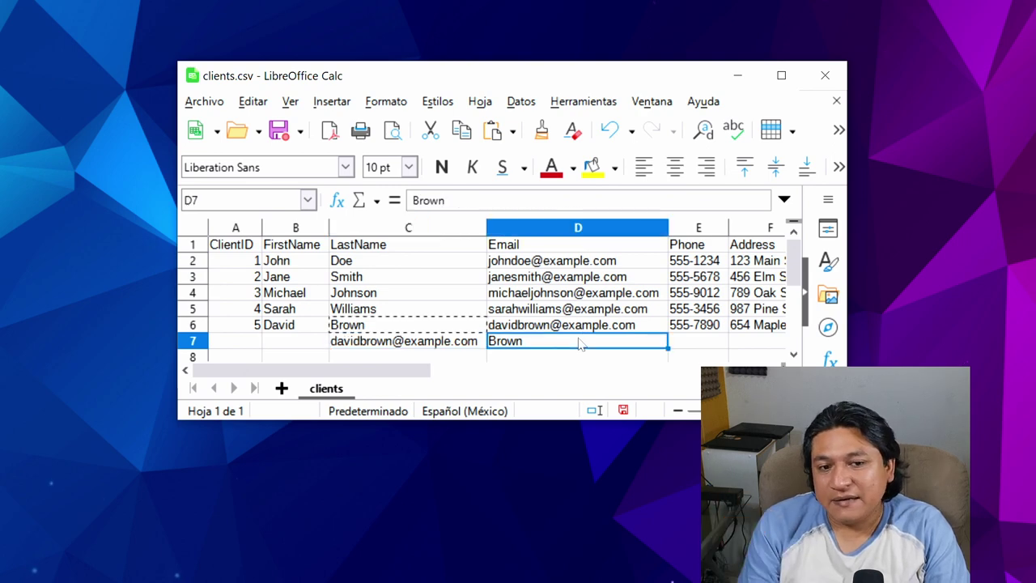
pyautogui.click(692, 348)
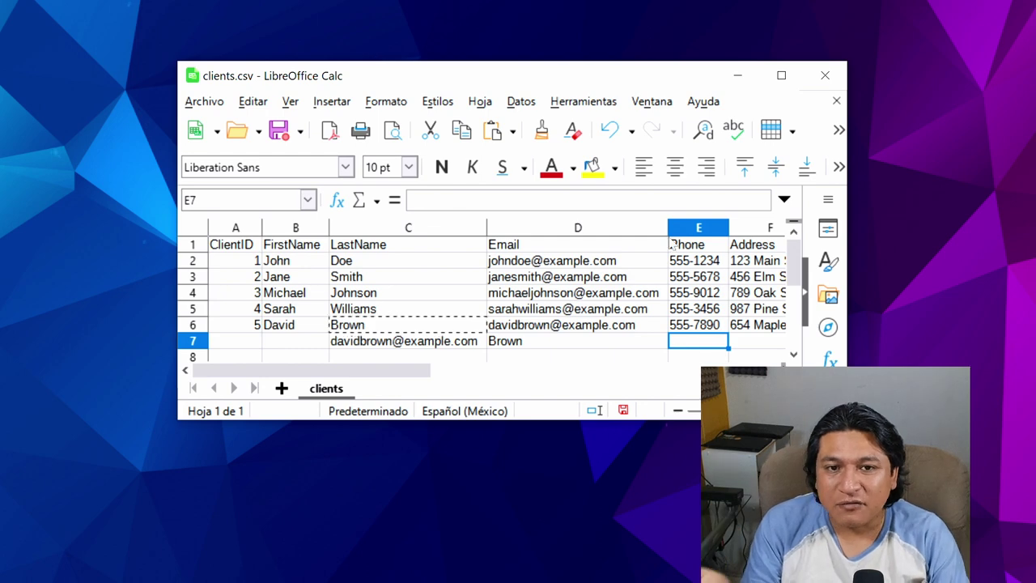
# - Enter the amount 100.00 in cell G7, in the unlabelled column after Address
pyautogui.moveTo(625, 81); pyautogui.dragTo(578, 53)
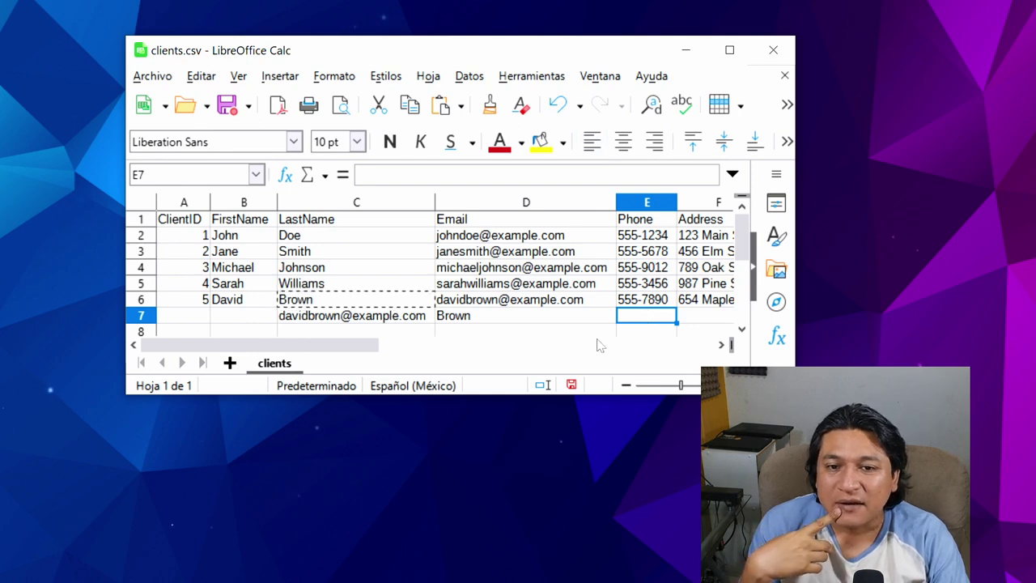
pyautogui.moveTo(364, 349); pyautogui.dragTo(466, 359)
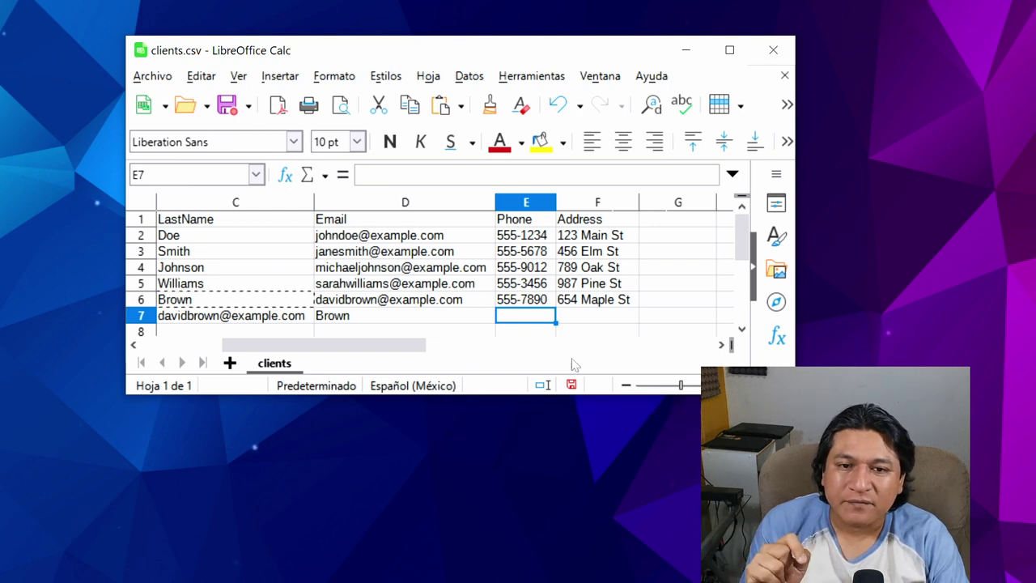
pyautogui.click(652, 318)
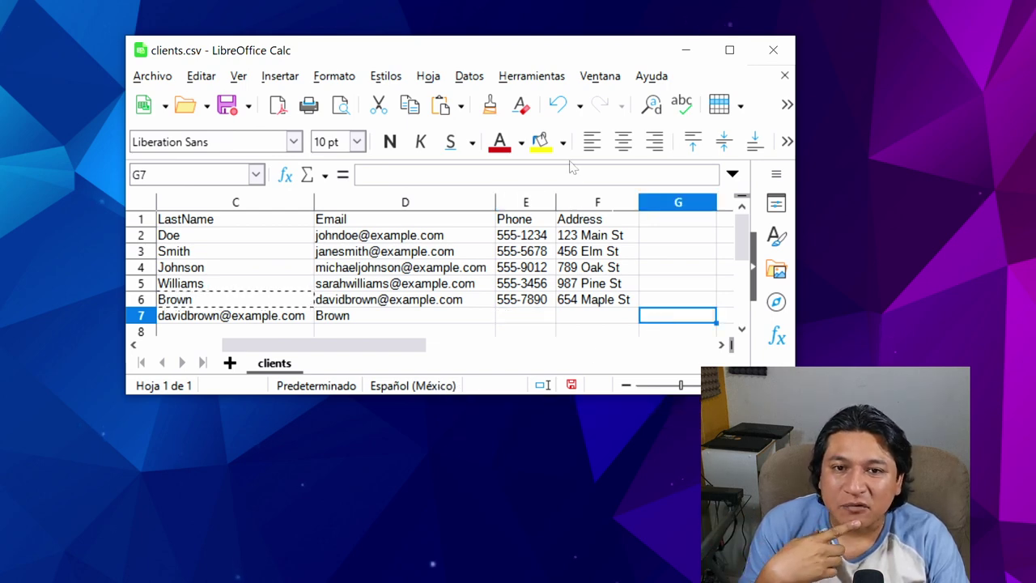
pyautogui.write('10')
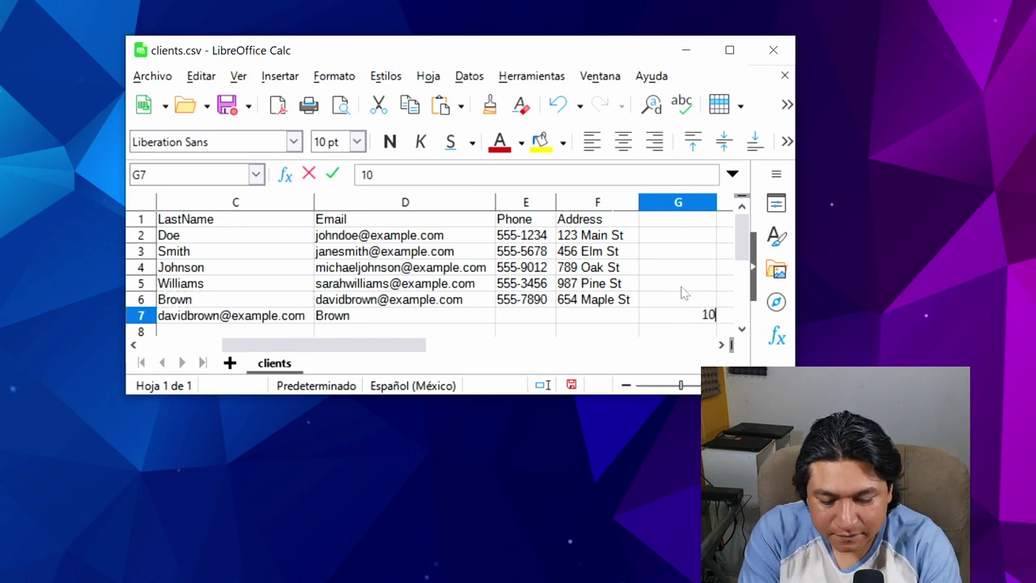
pyautogui.write('0.00')
pyautogui.press('Return')
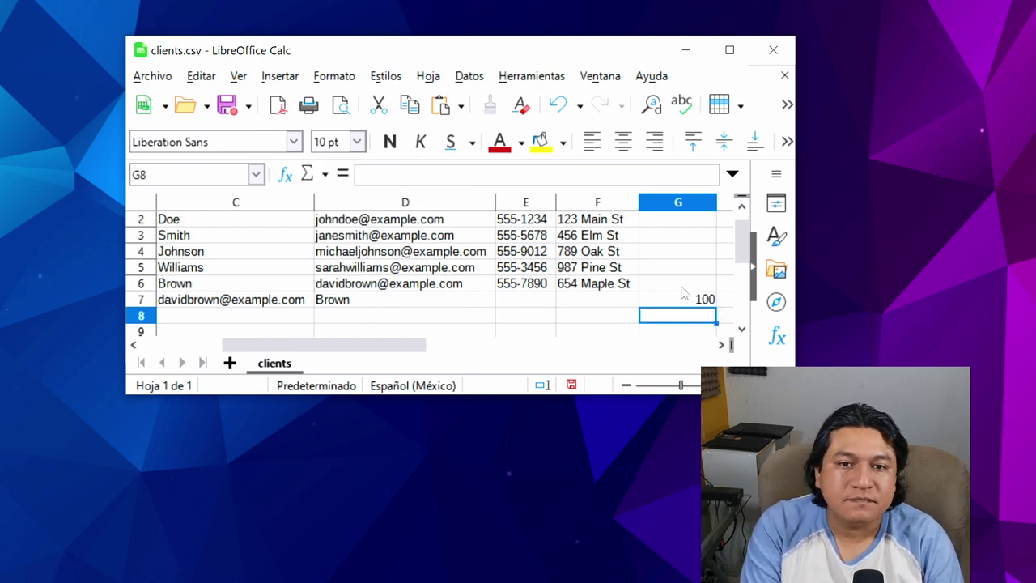
# - Add a dollar sign in front of the amount in cell G7
pyautogui.press('Up')
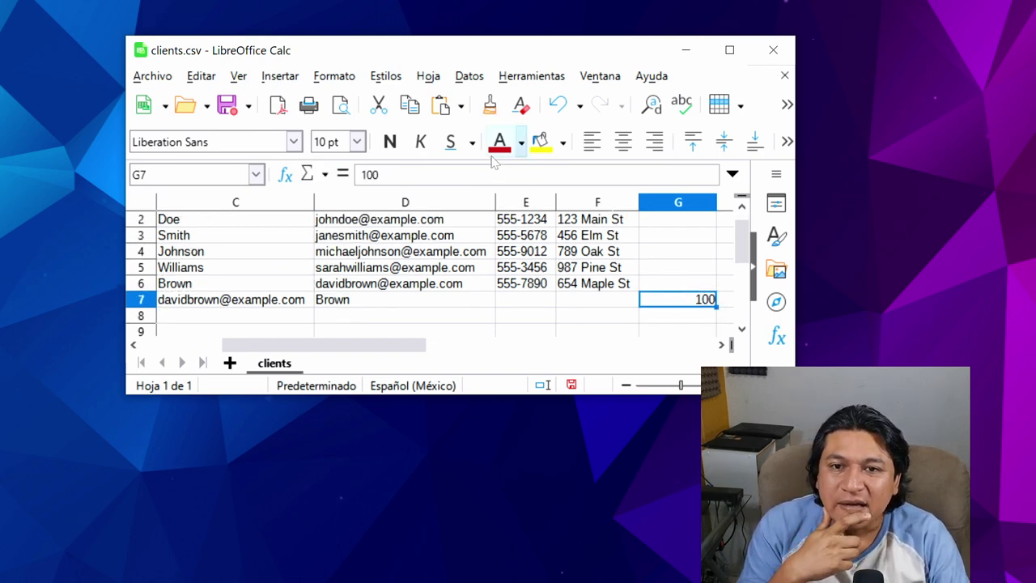
pyautogui.click(470, 77)
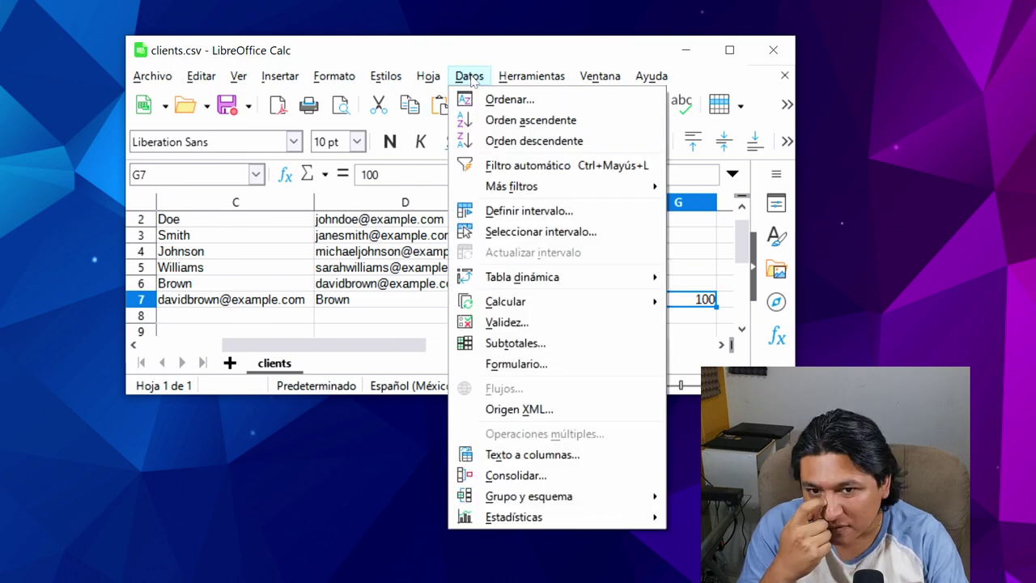
pyautogui.click(446, 328)
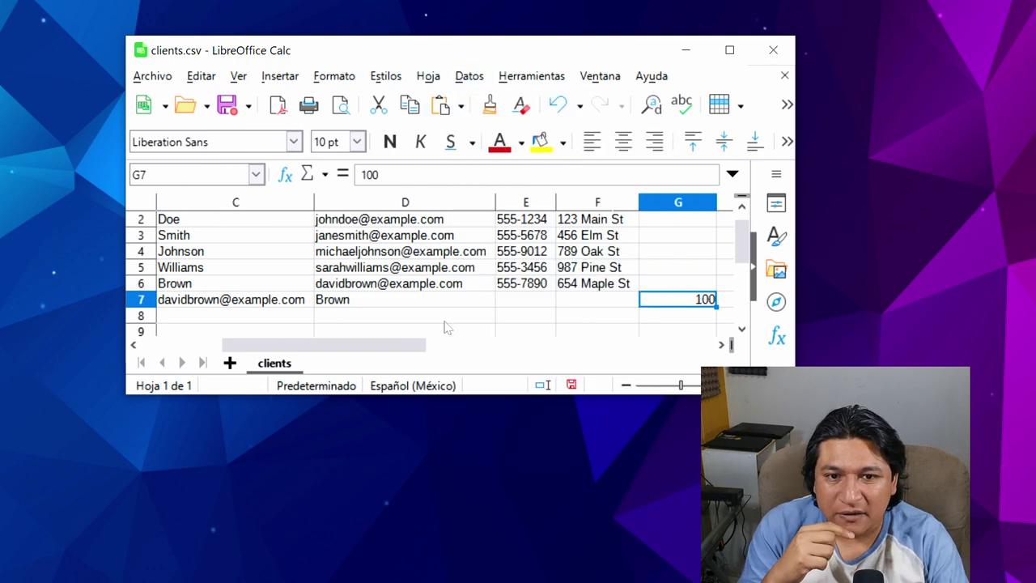
pyautogui.click(370, 176)
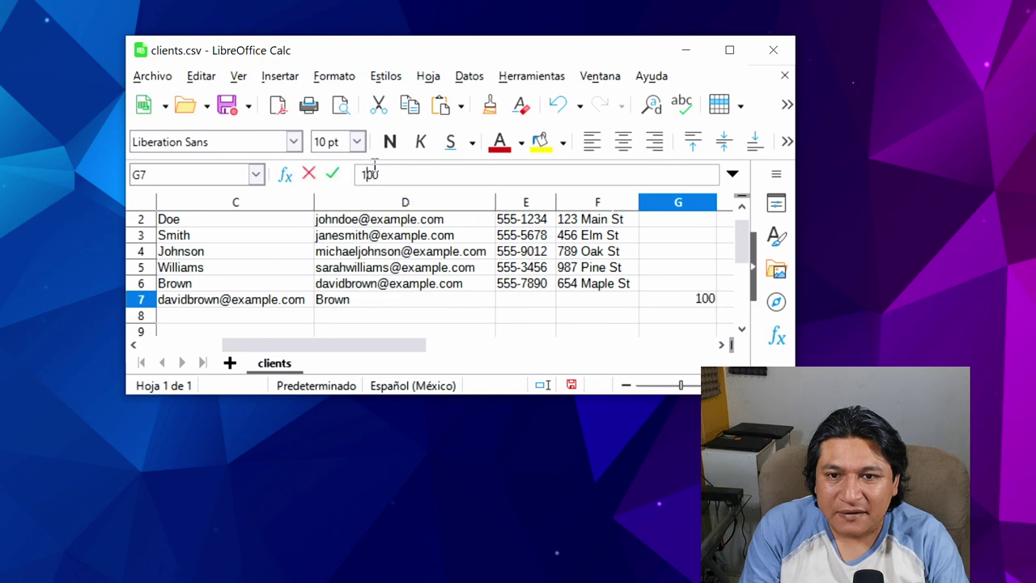
pyautogui.write('$')
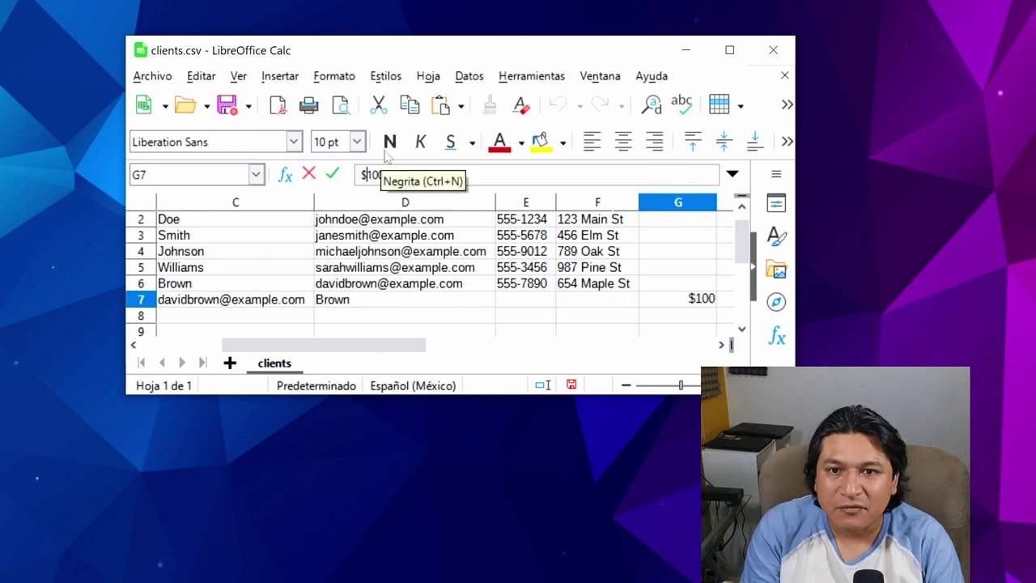
pyautogui.press('Return')
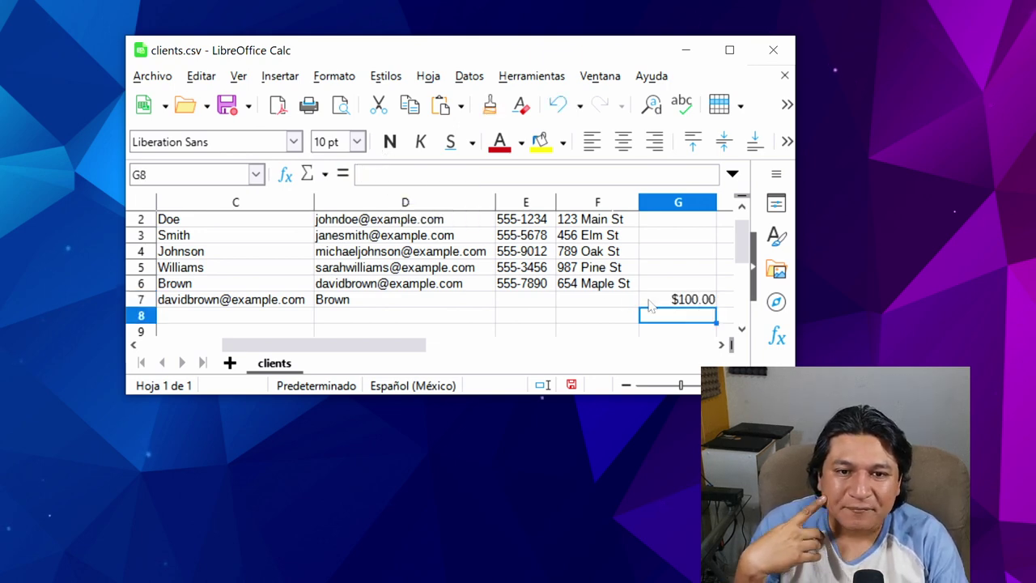
# - Change the text language to Español (España) with cell G7 selected
pyautogui.click(688, 305)
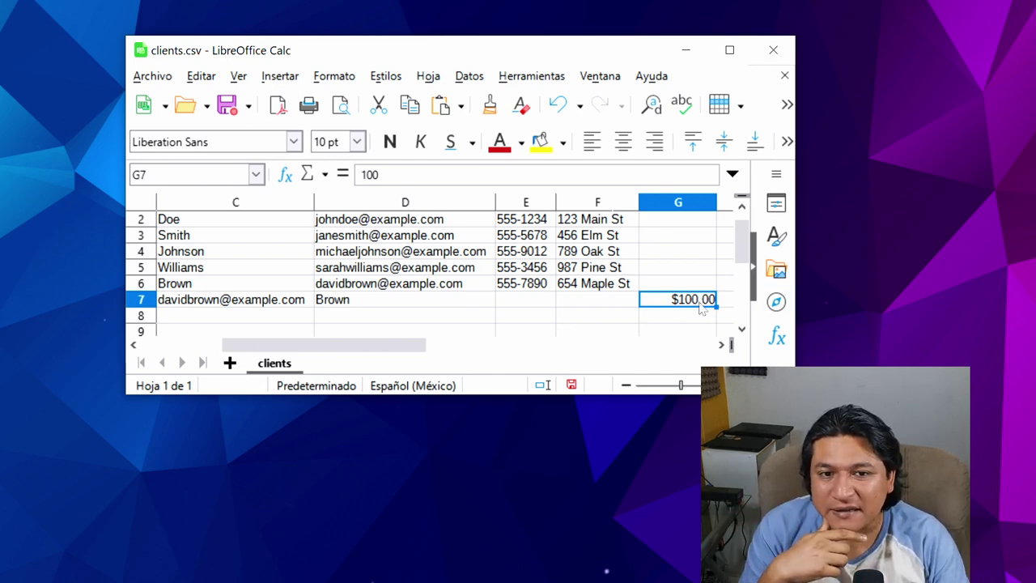
pyautogui.click(438, 387)
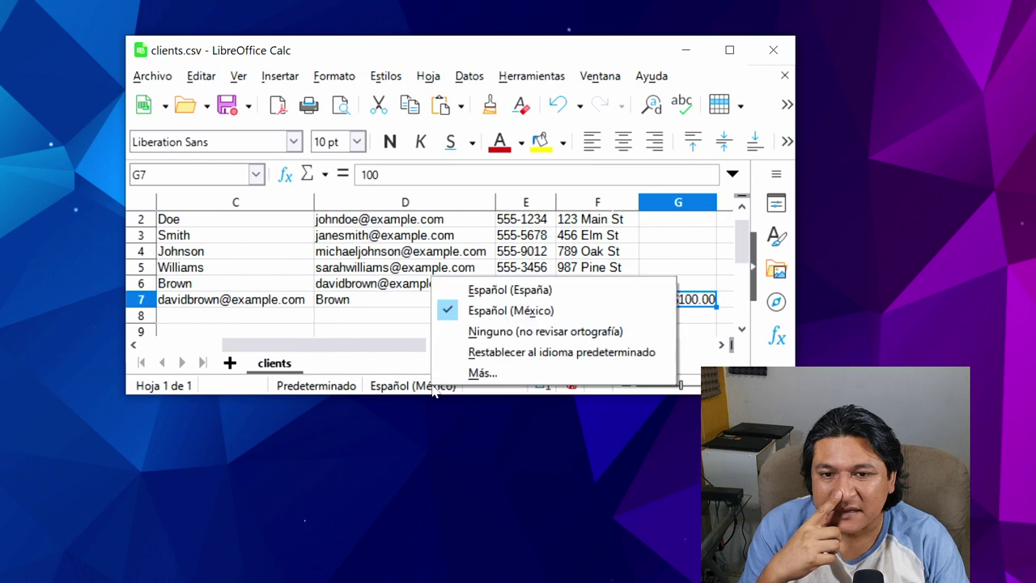
pyautogui.click(489, 291)
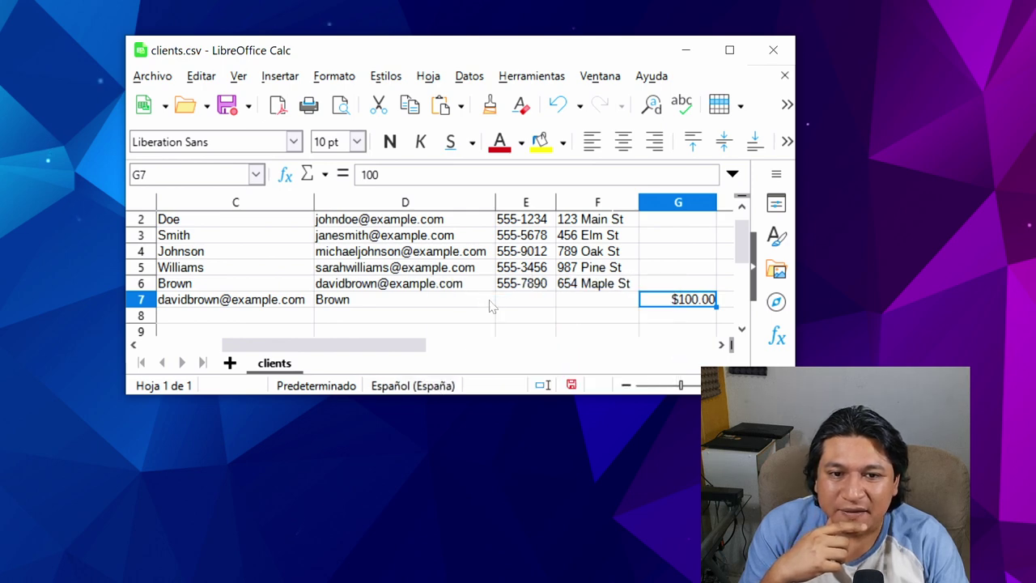
# - Enter $100,00 with a decimal comma in cell G6
pyautogui.click(670, 288)
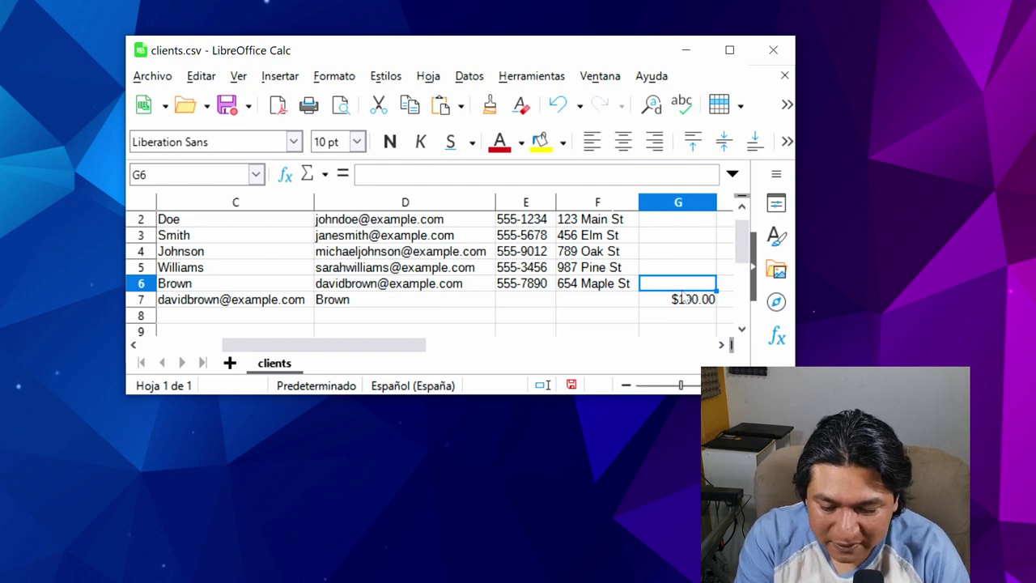
pyautogui.write('$')
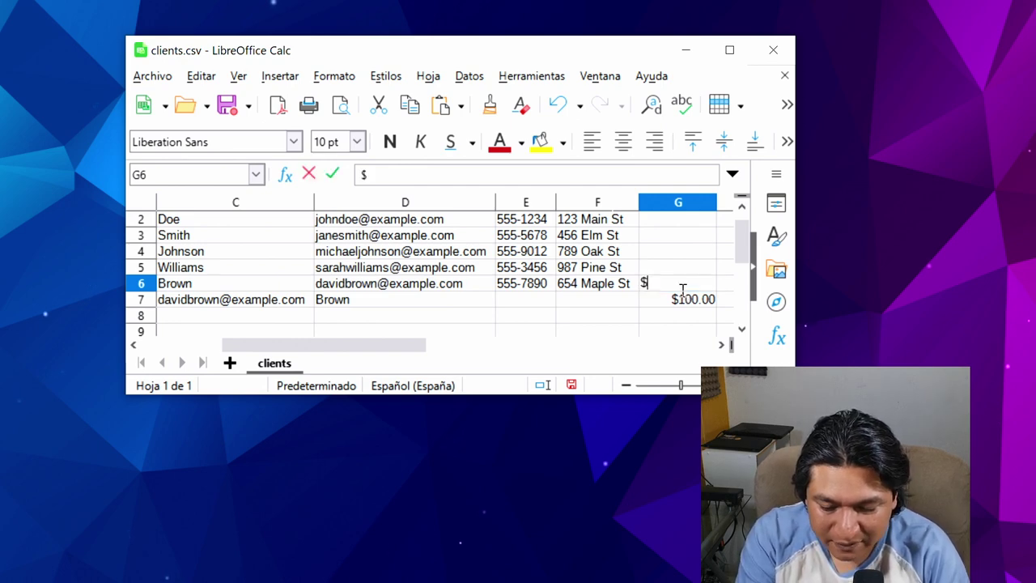
pyautogui.write('100,00')
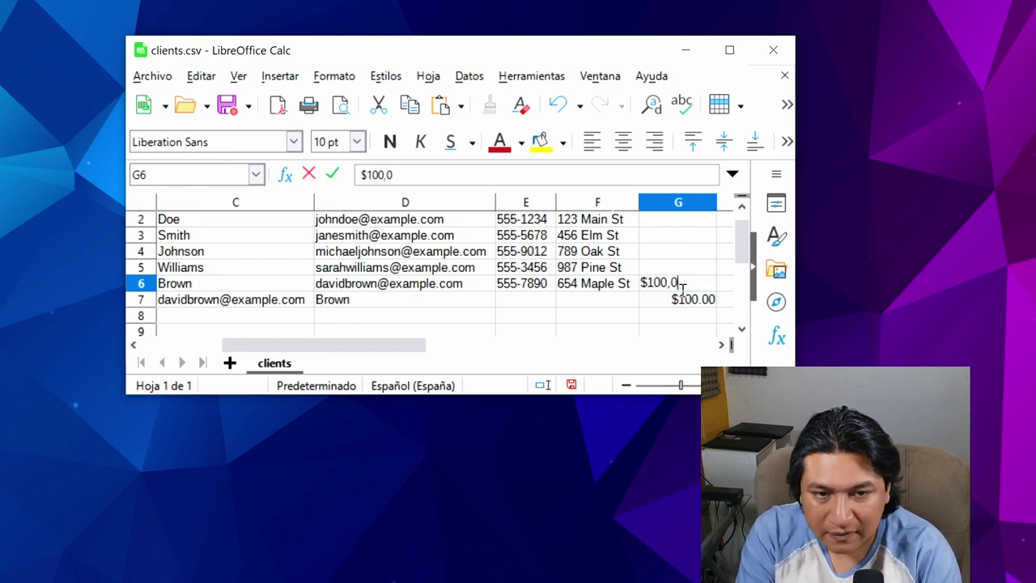
pyautogui.press('Return')
# - Set the text language back to Español (México) with cell G6 selected
pyautogui.click(682, 290)
pyautogui.moveTo(682, 292); pyautogui.dragTo(455, 389)
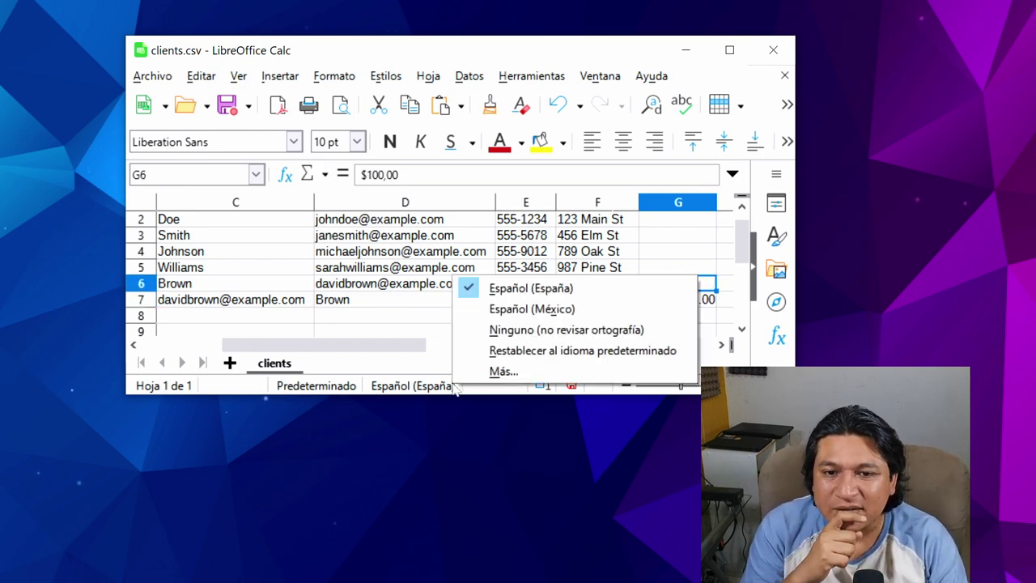
pyautogui.click(518, 303)
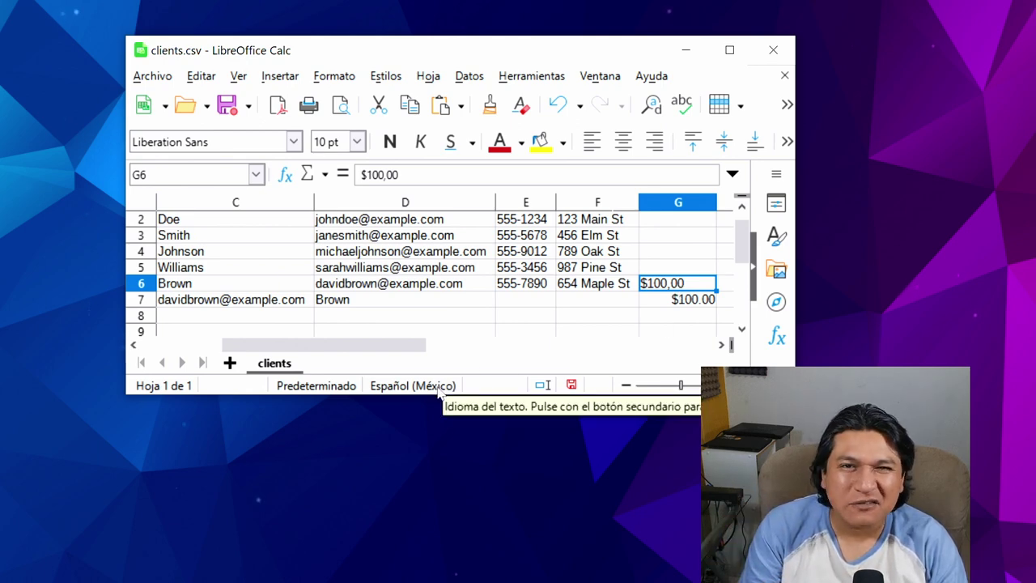
# - Compare the stored contents of the two amount cells G6 and G7
pyautogui.click(704, 304)
pyautogui.click(706, 288)
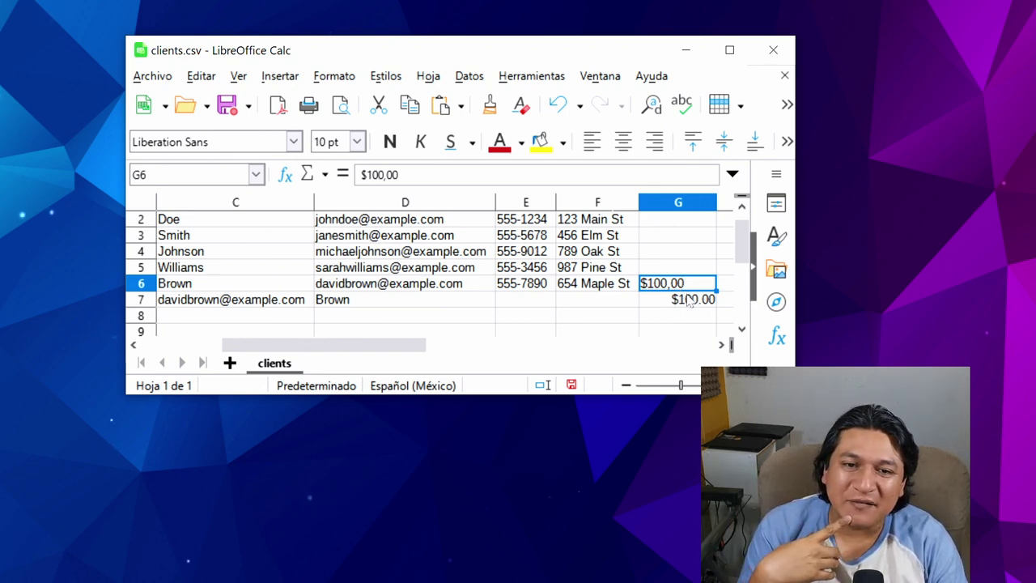
pyautogui.click(690, 304)
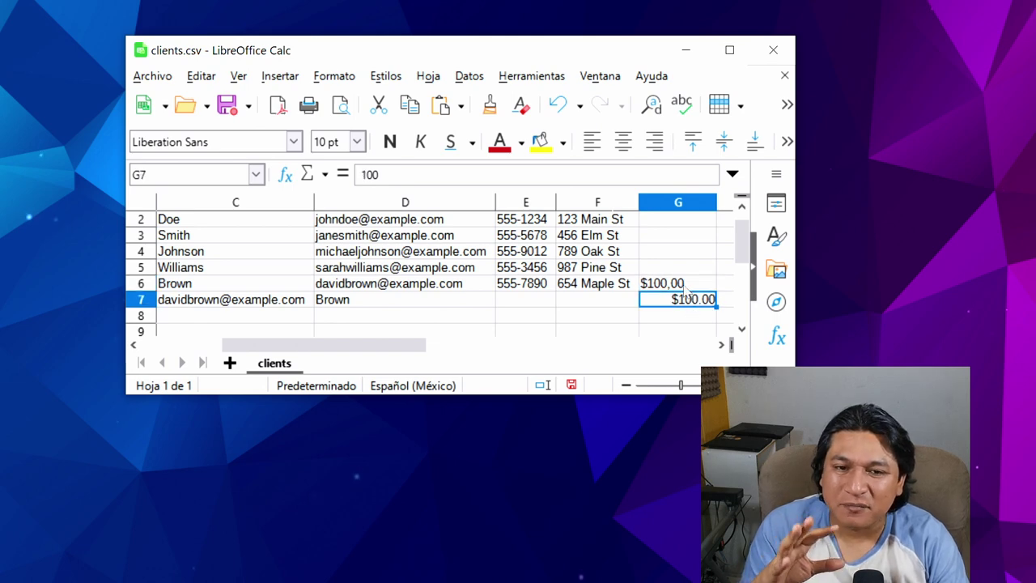
pyautogui.click(688, 288)
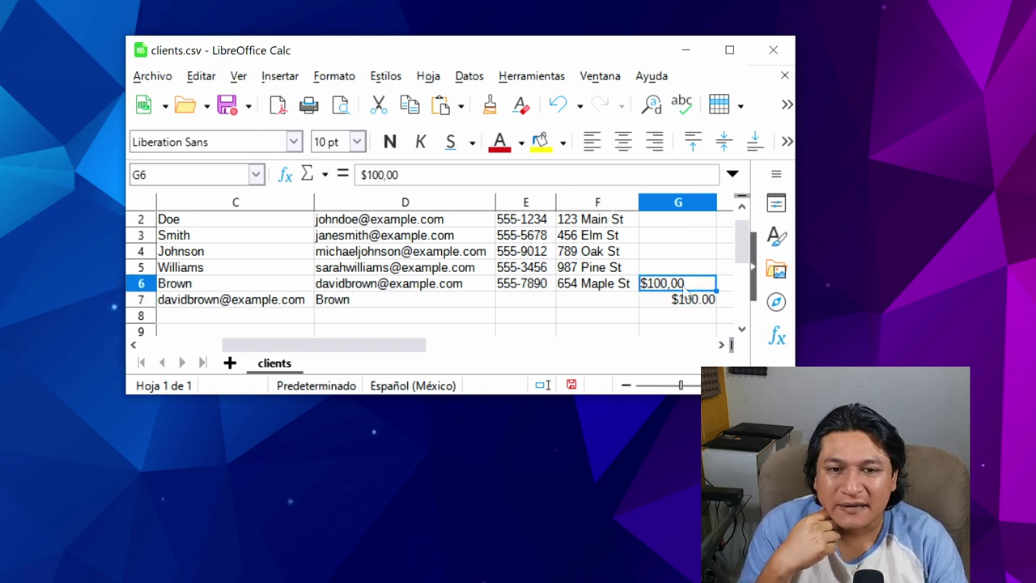
pyautogui.moveTo(687, 288); pyautogui.dragTo(685, 302)
# - Add a sum of the range G6:G7 in cell G8
pyautogui.click(686, 316)
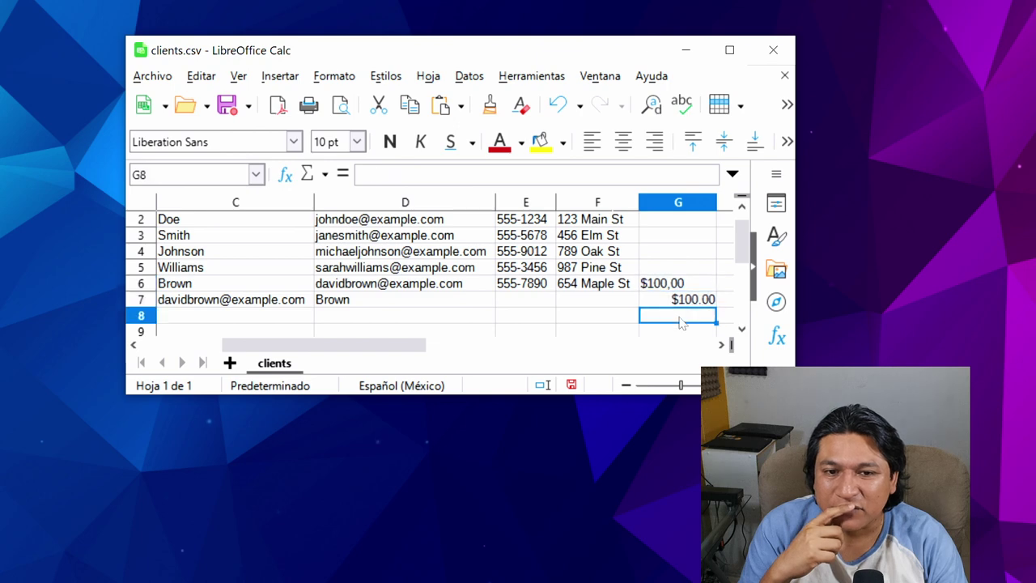
pyautogui.click(323, 175)
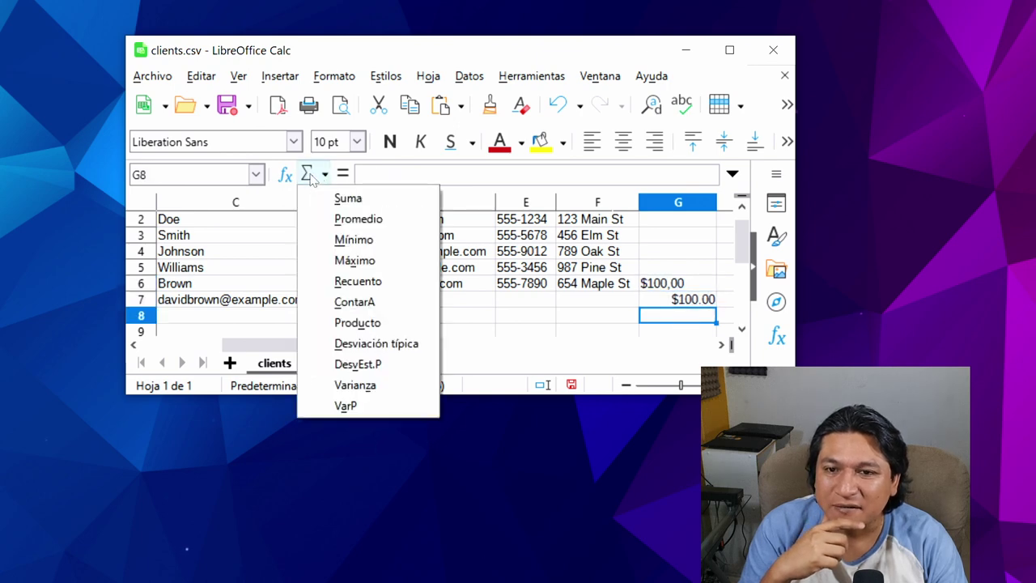
pyautogui.click(348, 199)
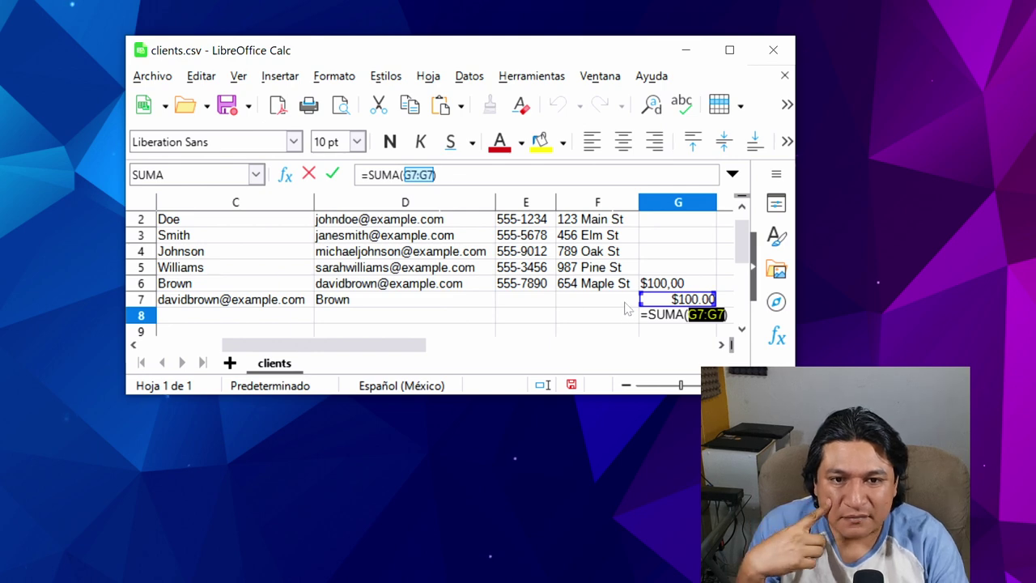
pyautogui.moveTo(645, 296); pyautogui.dragTo(643, 288)
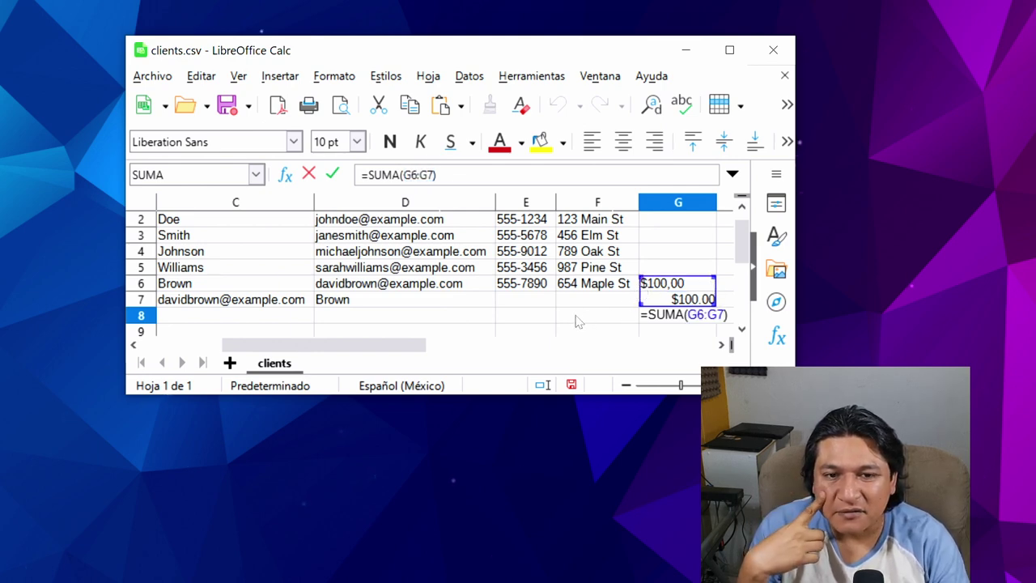
pyautogui.press('Return')
pyautogui.press('Up')
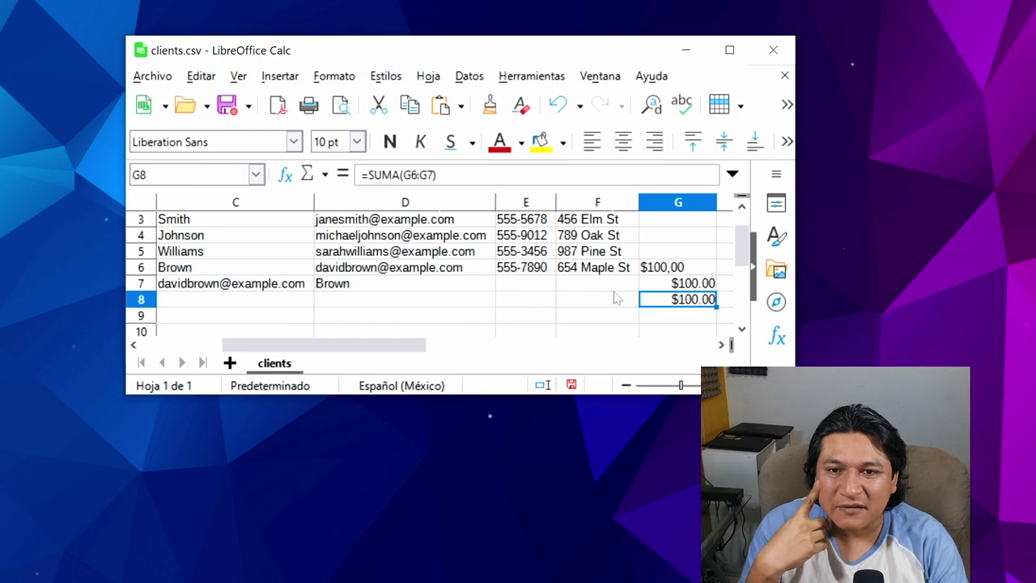
pyautogui.click(409, 175)
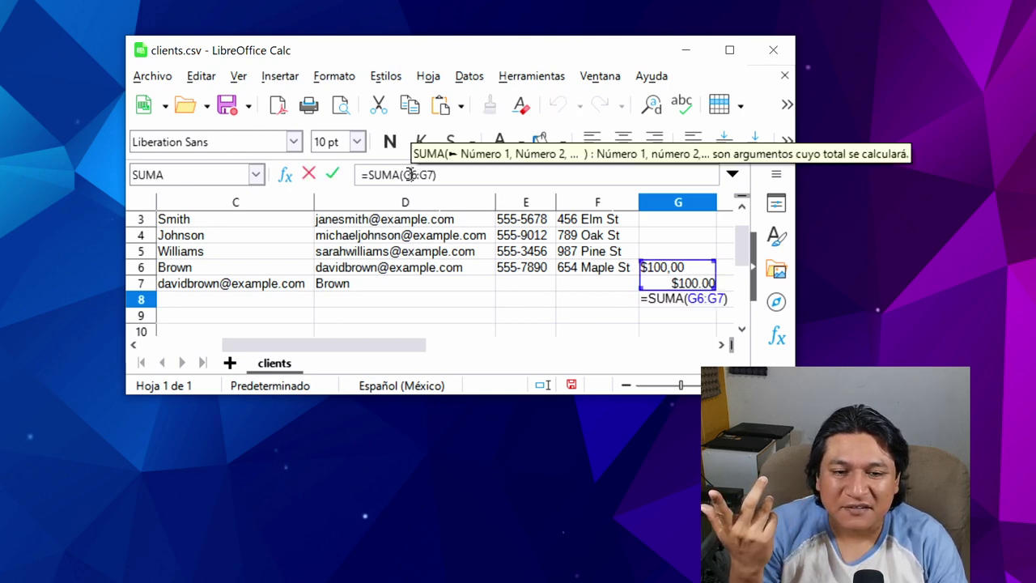
pyautogui.click(558, 296)
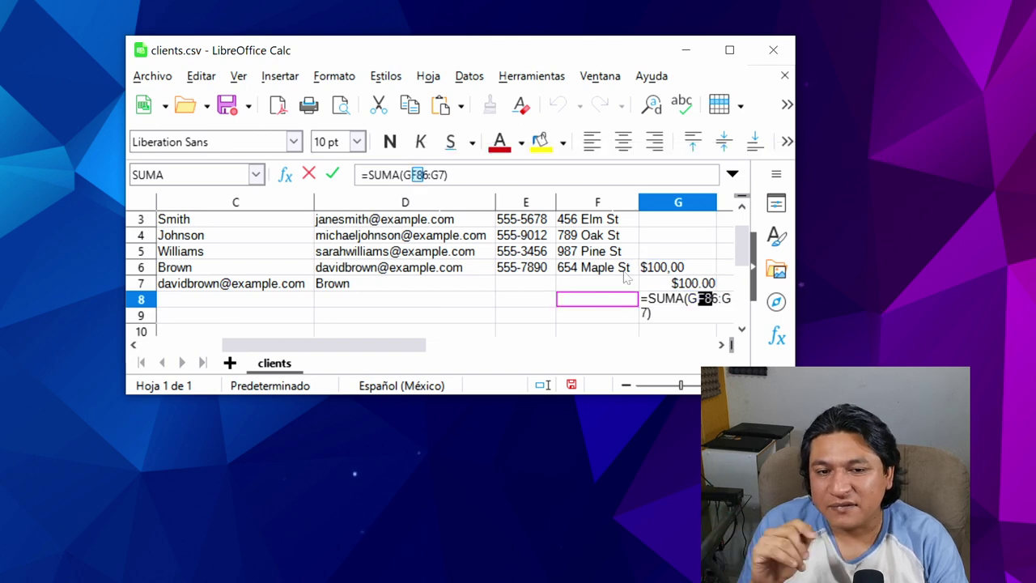
pyautogui.press('Escape')
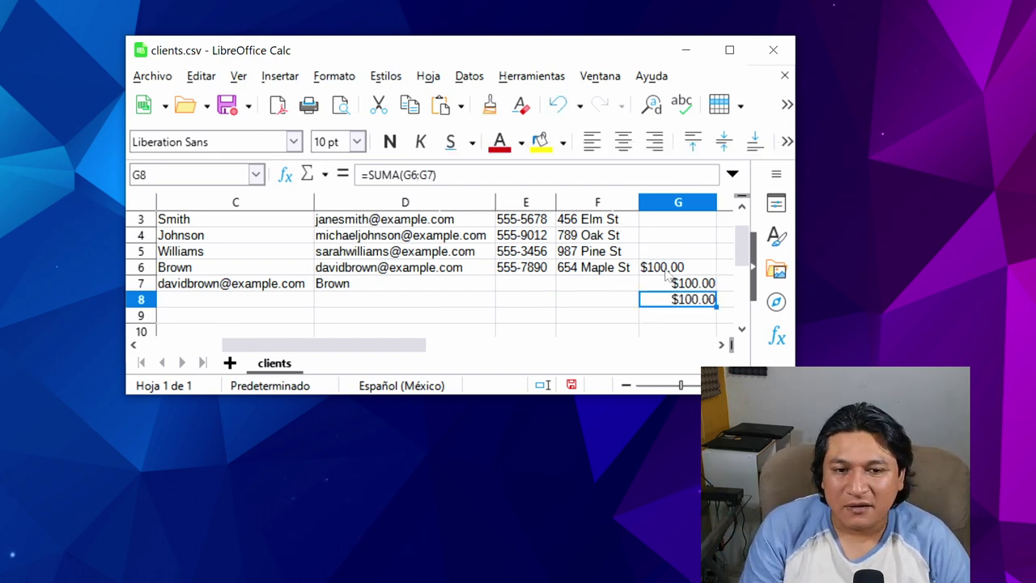
# - Clear the amount with the decimal comma from cell G6
pyautogui.click(665, 272)
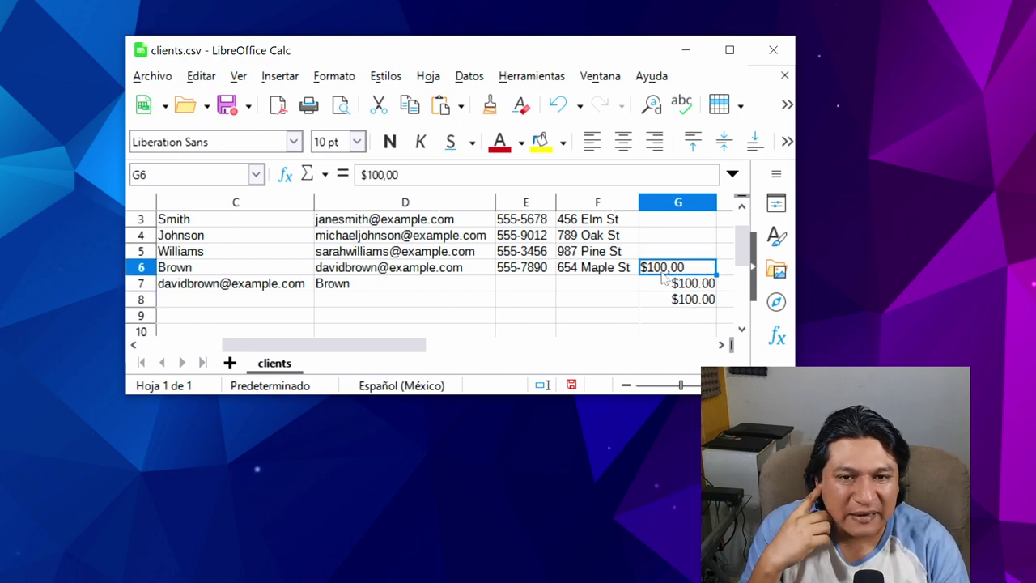
pyautogui.press('Delete')
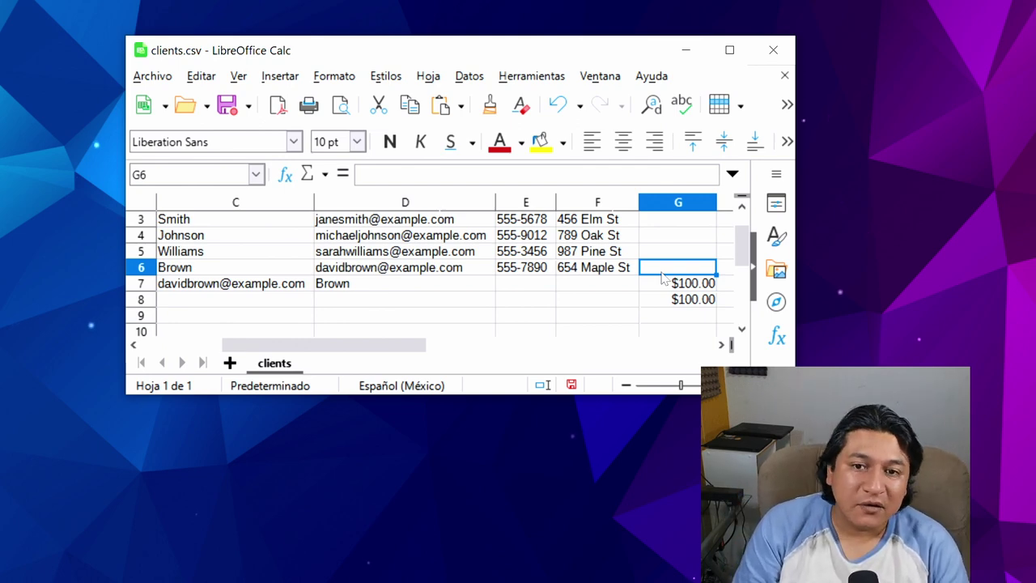
pyautogui.press('Down')
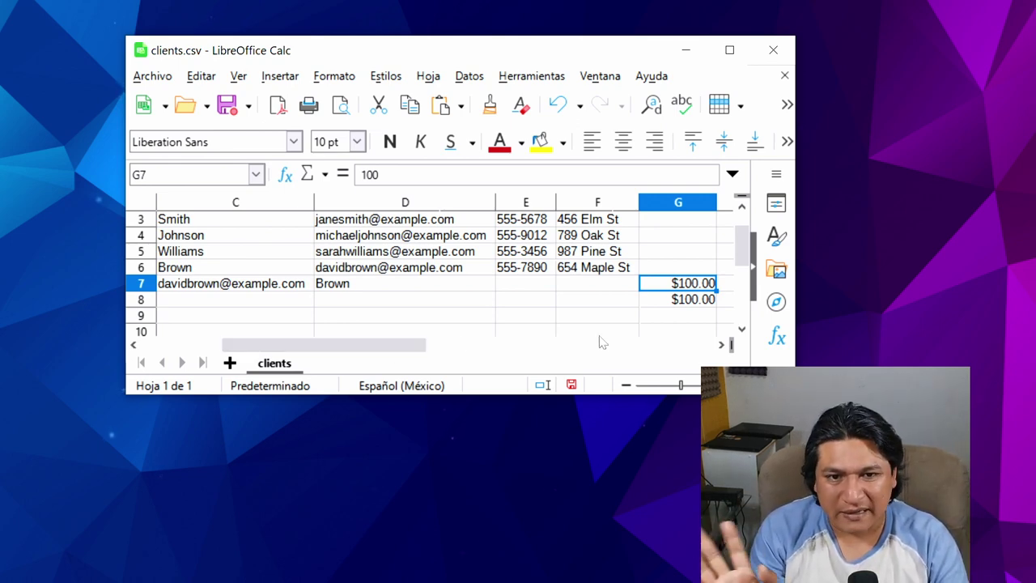
# - Compare the sum formula in cell G8 with the amount stored in cell G7
pyautogui.keyDown('shift'); pyautogui.click(690, 299); pyautogui.keyUp('shift')
pyautogui.click(683, 301)
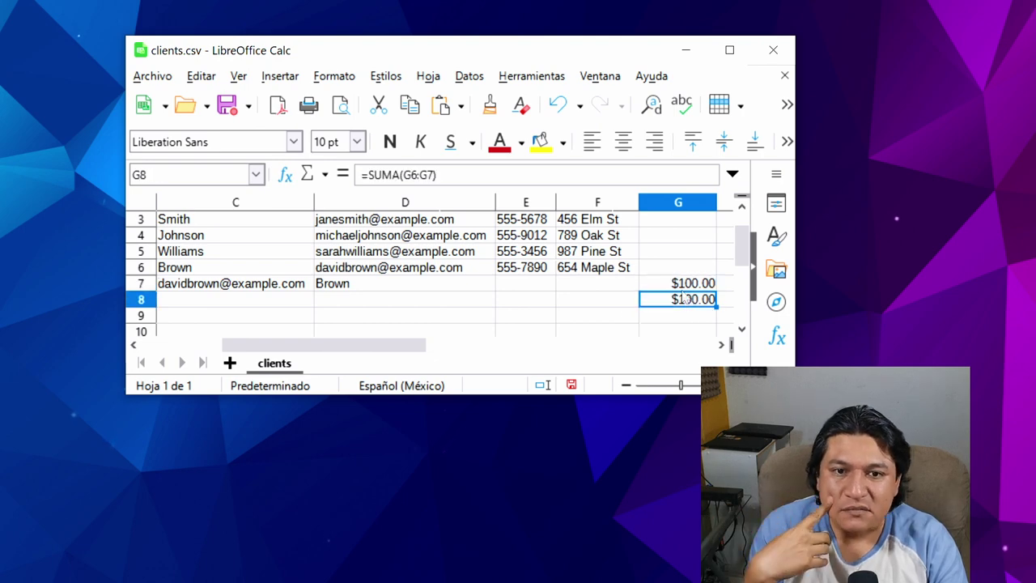
pyautogui.click(684, 288)
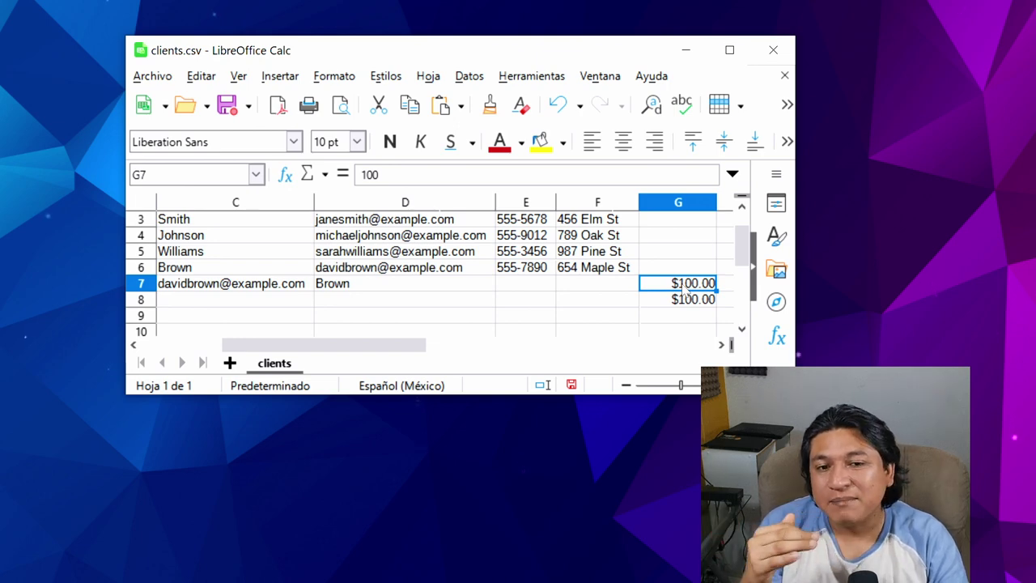
pyautogui.click(677, 304)
pyautogui.scroll(1, 677, 304)
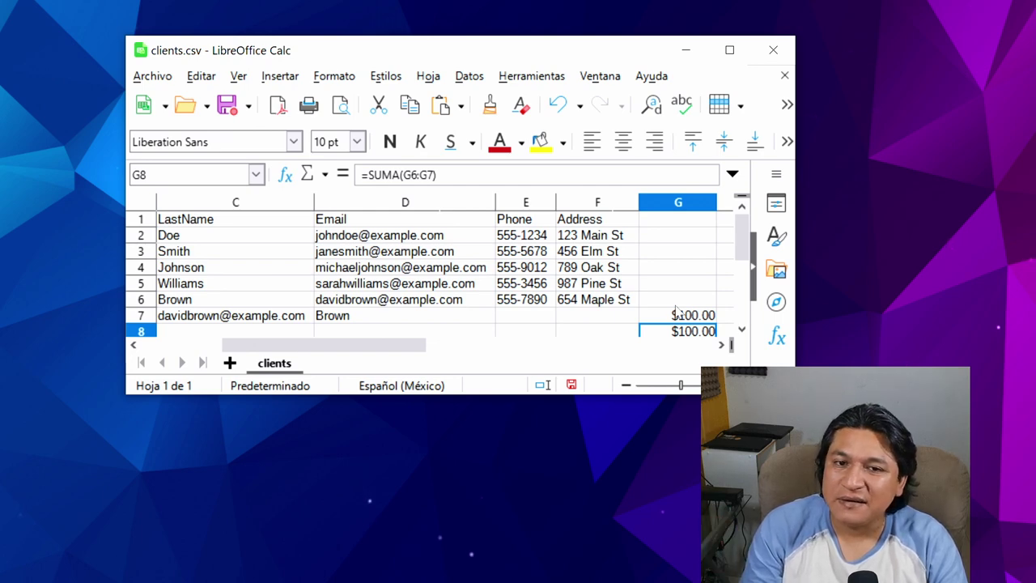
pyautogui.click(677, 316)
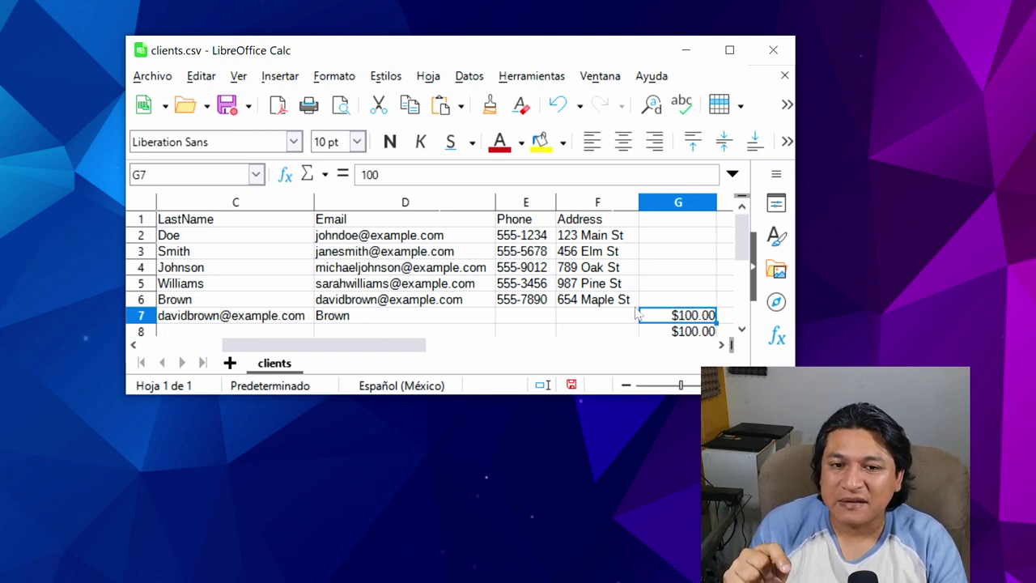
# - Delete the misplaced entries in D7 and C7, the amount in G7 and the sum formula in G8
pyautogui.click(353, 322)
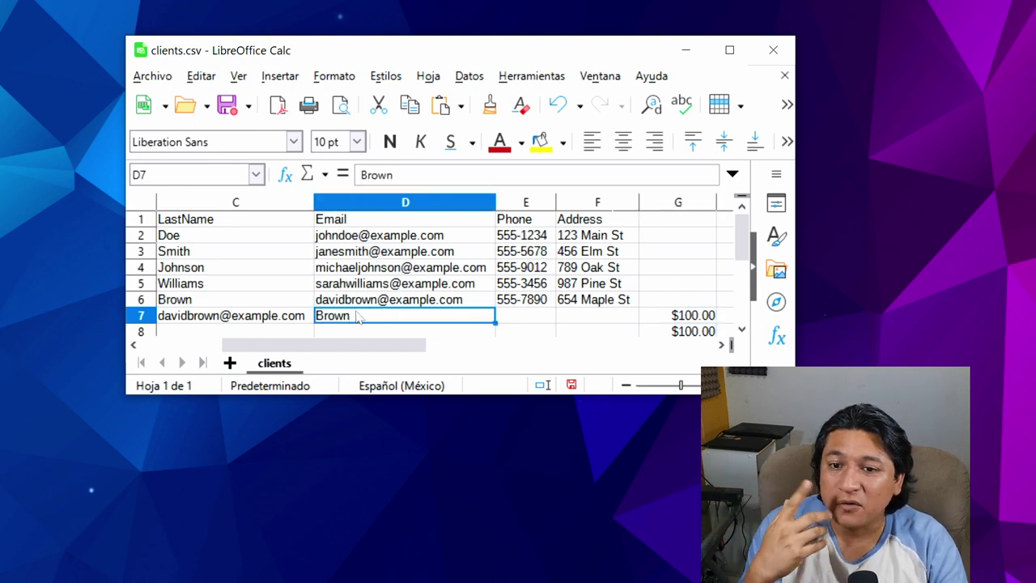
pyautogui.press('Delete')
pyautogui.press('Left')
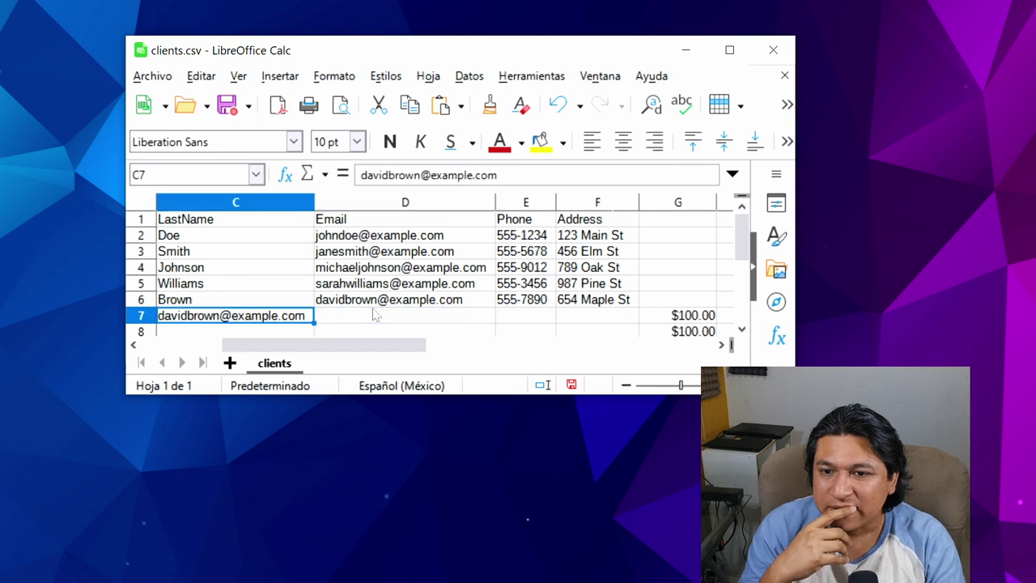
pyautogui.press('Delete')
pyautogui.press('Right')
pyautogui.press('Right')
pyautogui.press('Right')
pyautogui.press('Right')
pyautogui.press('Delete')
pyautogui.press('Down')
pyautogui.press('Delete')
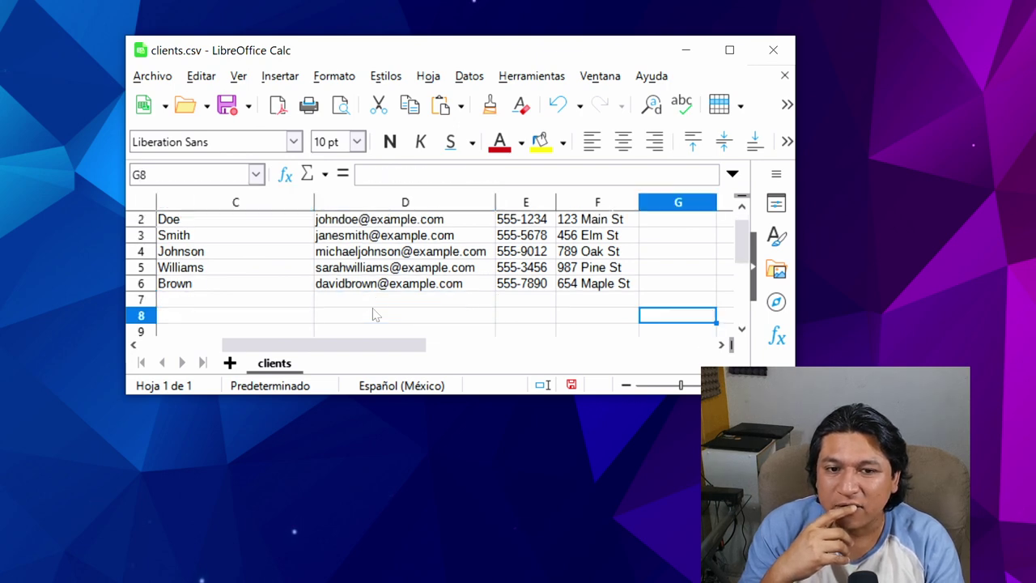
# - Save the cleaned-up clients.csv file
pyautogui.press('Up')
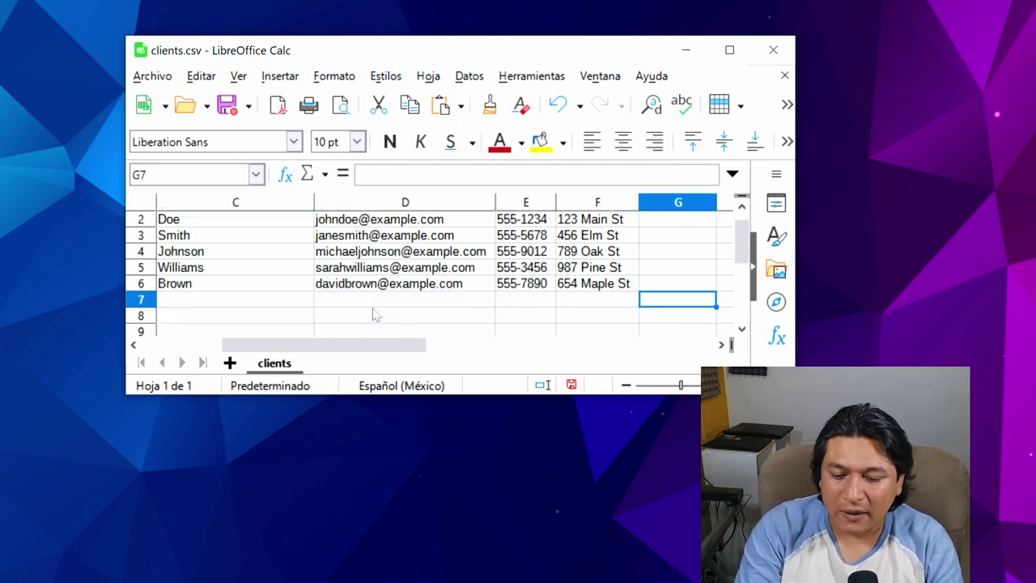
pyautogui.click(226, 106)
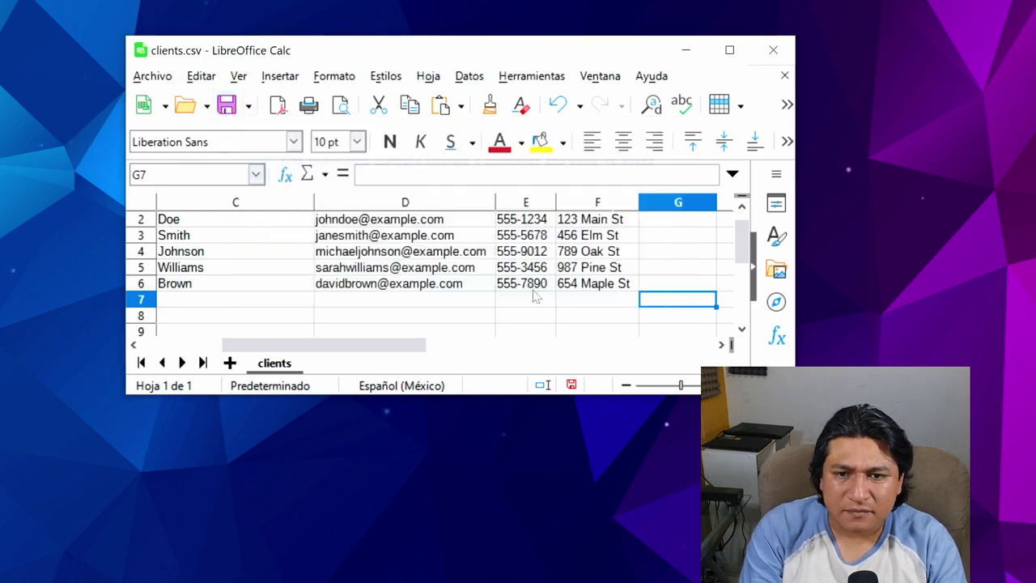
pyautogui.click(534, 291)
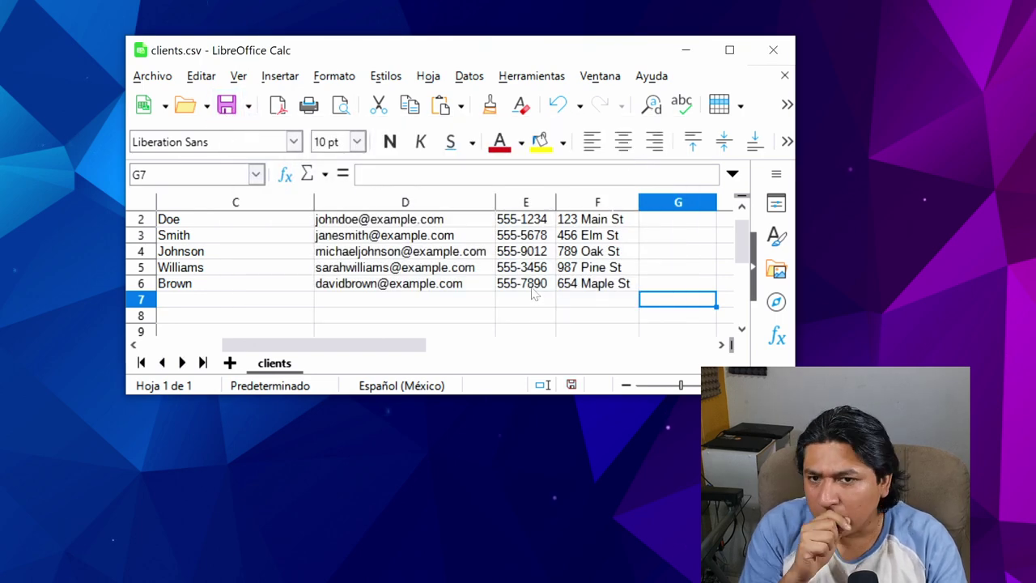
# - Highlight the last name and email in row 6 and inspect the empty cell D7
pyautogui.click(475, 289)
pyautogui.moveTo(411, 283); pyautogui.dragTo(190, 283)
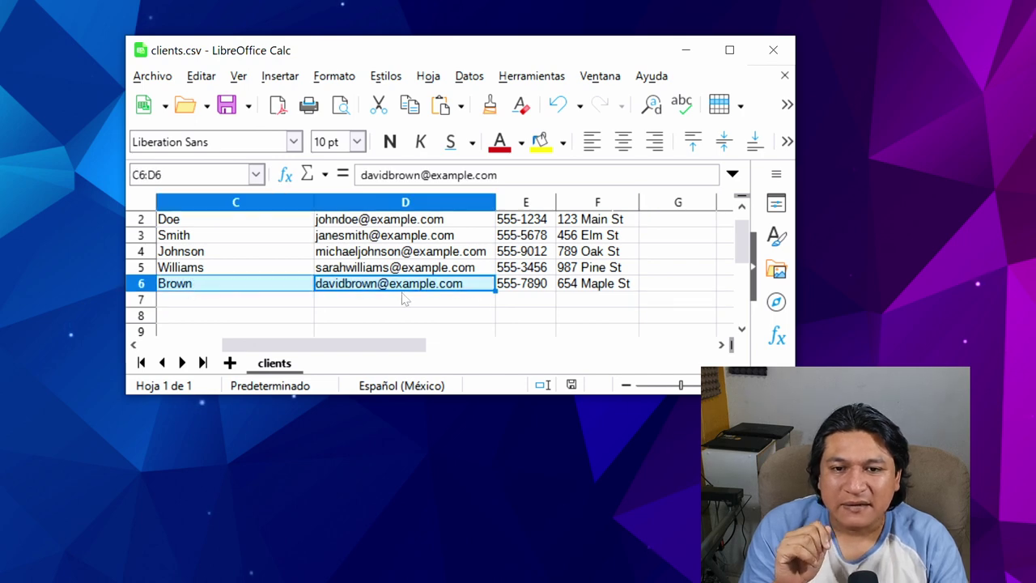
pyautogui.click(409, 299)
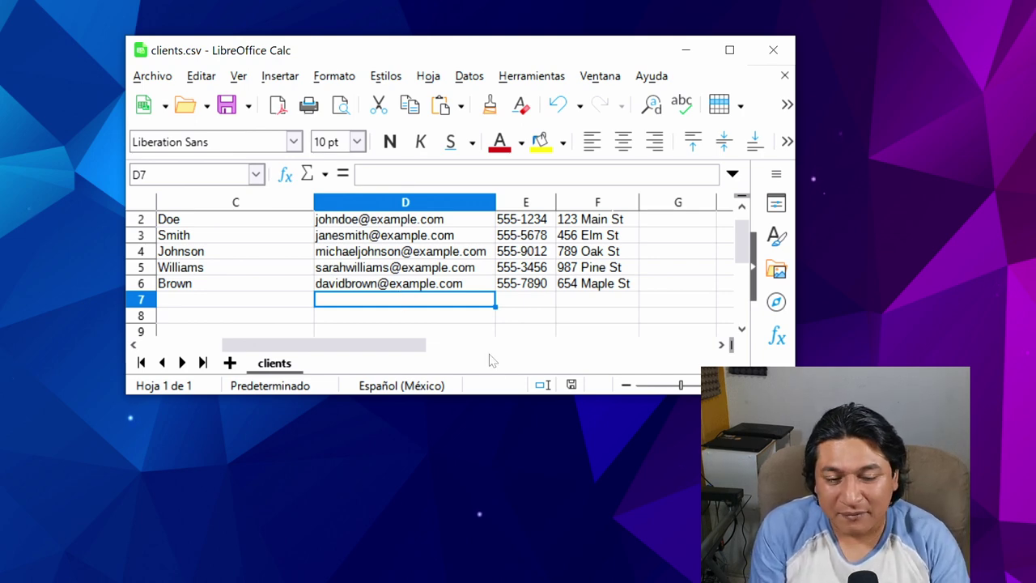
# - Review the address column from row 6 up to row 2, and the phone, email and last name cells in the first client rows
pyautogui.click(612, 275)
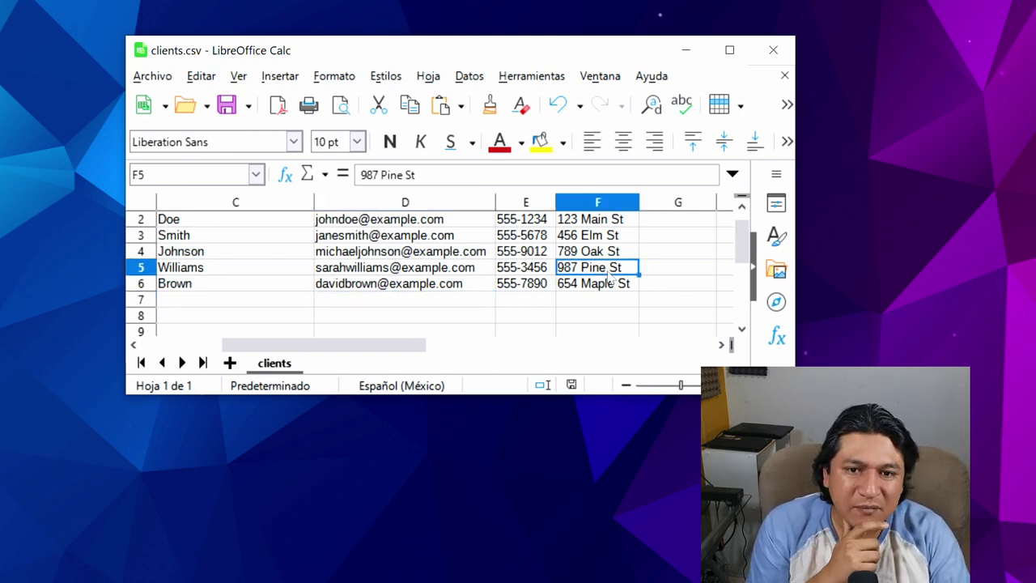
pyautogui.click(605, 293)
pyautogui.click(600, 268)
pyautogui.click(606, 234)
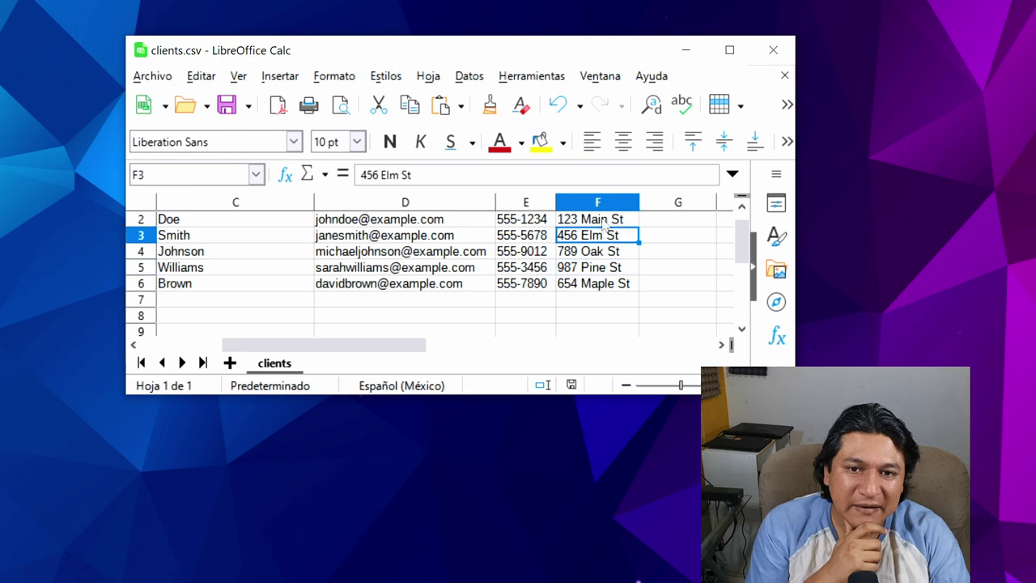
pyautogui.click(605, 222)
pyautogui.click(529, 226)
pyautogui.click(468, 226)
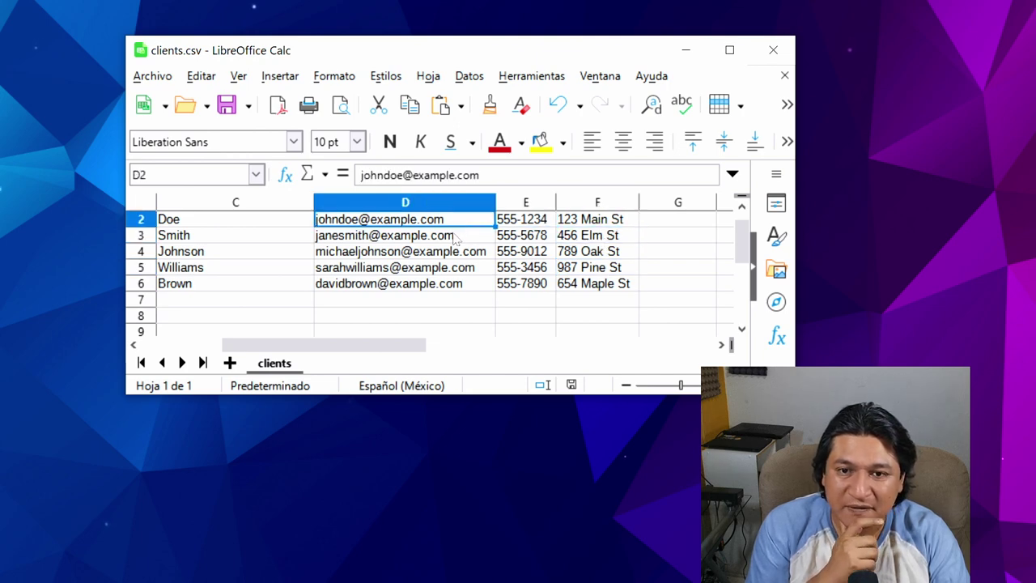
pyautogui.click(456, 239)
pyautogui.click(288, 235)
pyautogui.click(273, 226)
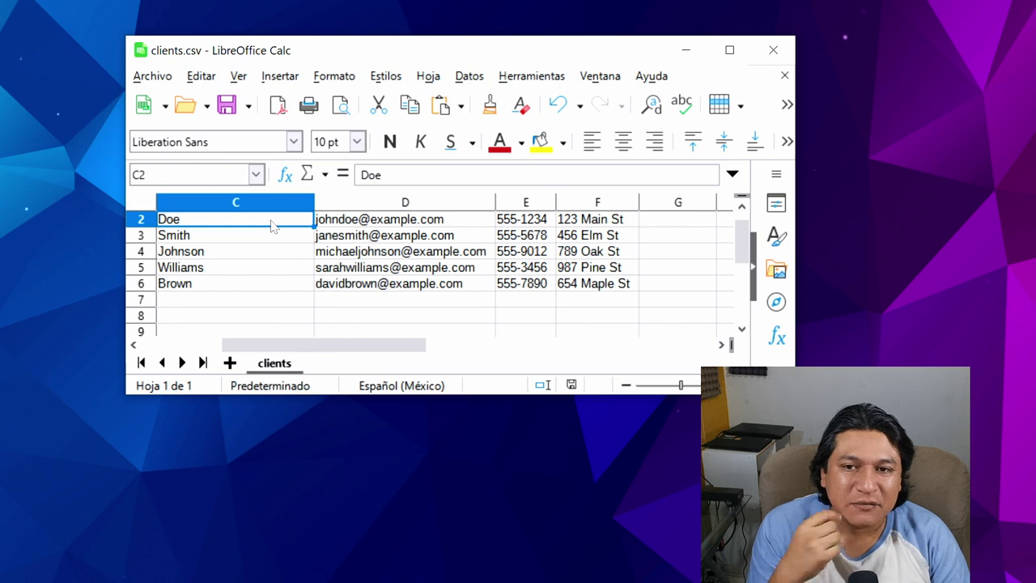
# - Examine how emails, addresses, last names and phone numbers are stored in individual cells across rows 2 to 6
pyautogui.click(424, 255)
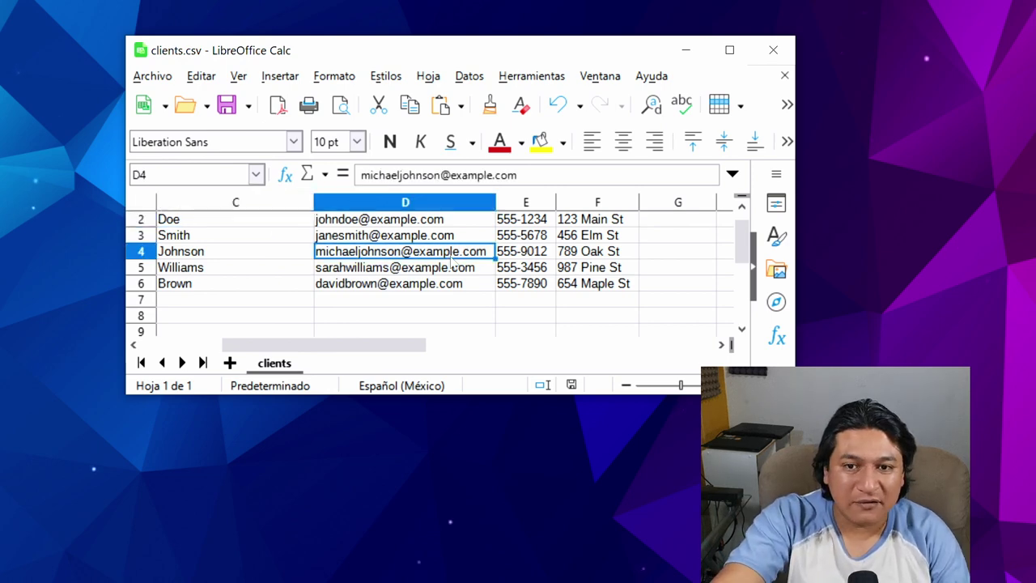
pyautogui.click(635, 255)
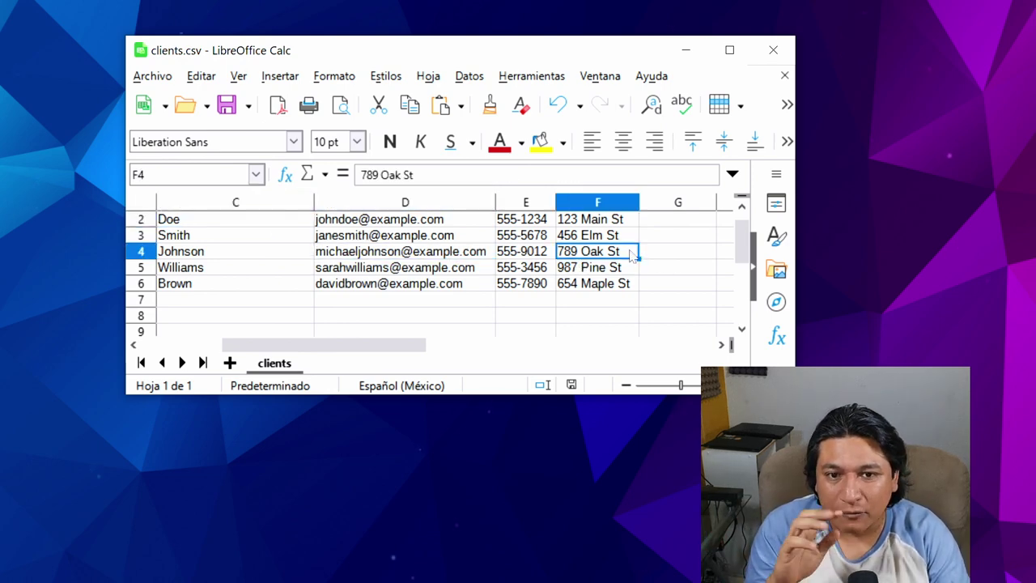
pyautogui.click(591, 224)
pyautogui.click(243, 236)
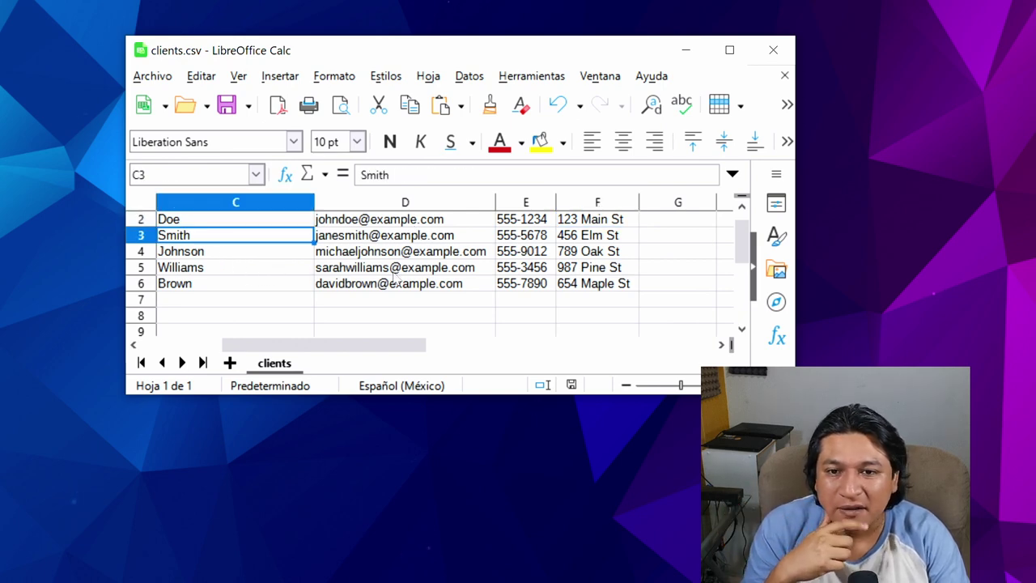
pyautogui.click(396, 275)
pyautogui.click(411, 298)
pyautogui.click(484, 288)
pyautogui.click(544, 289)
pyautogui.click(617, 288)
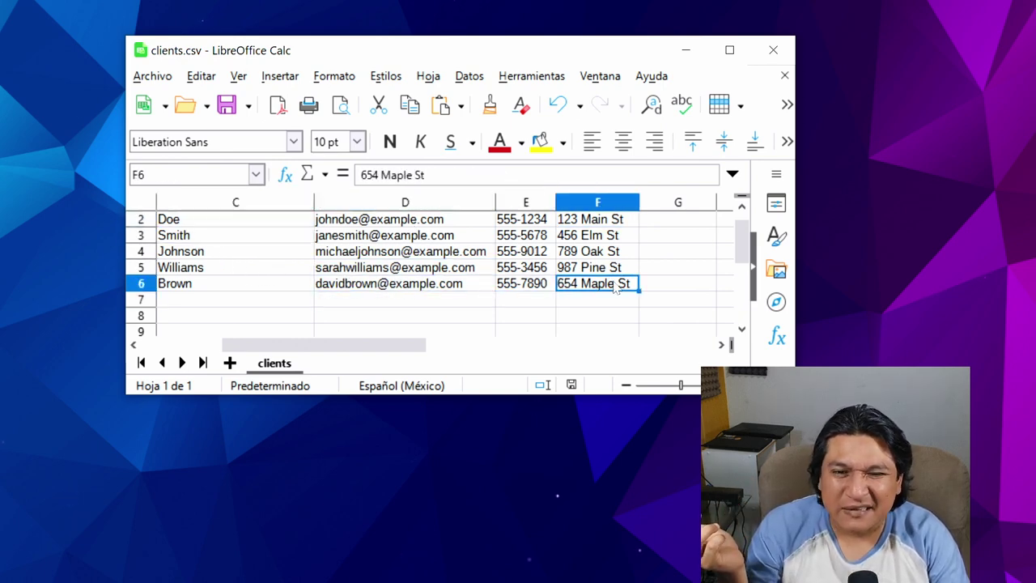
pyautogui.click(589, 225)
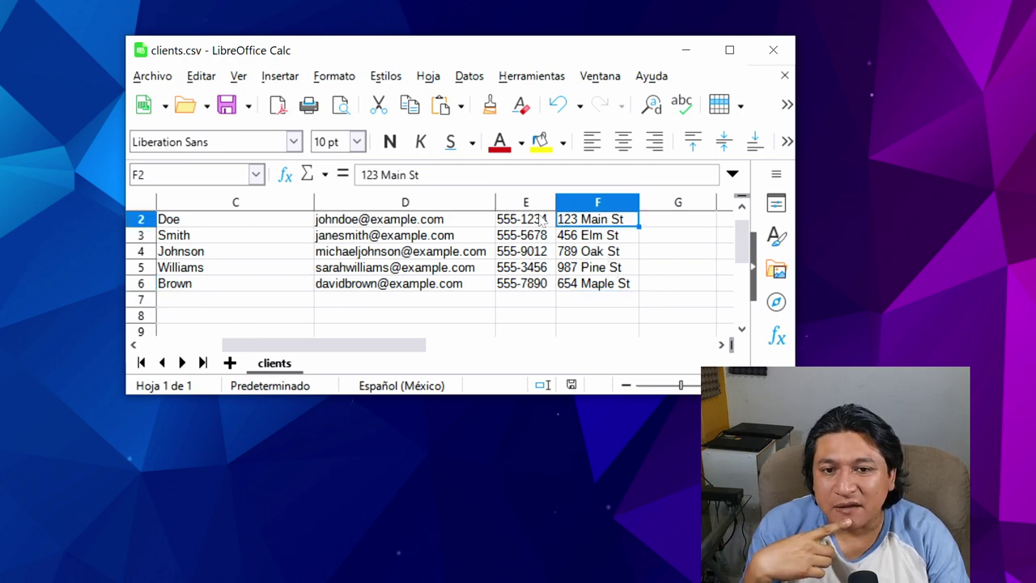
pyautogui.click(541, 222)
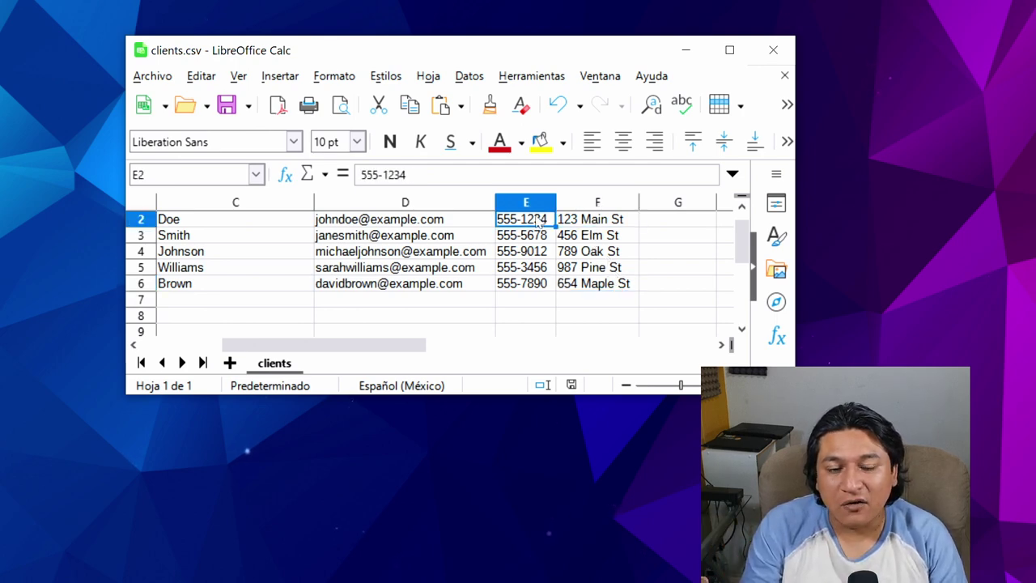